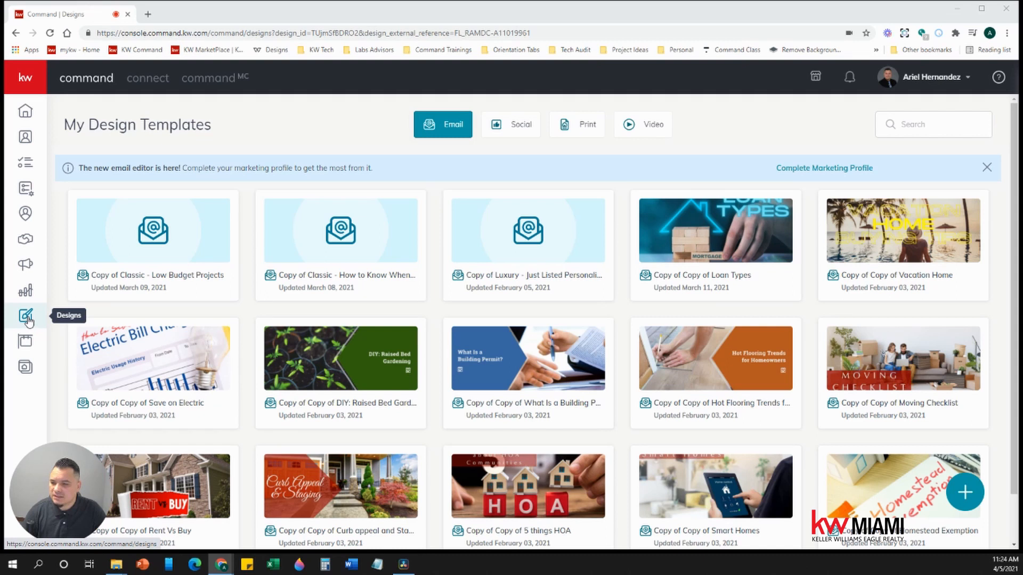
# - Go to the Designs templates page and launch Create Design with the floating + button
pyautogui.click(29, 321)
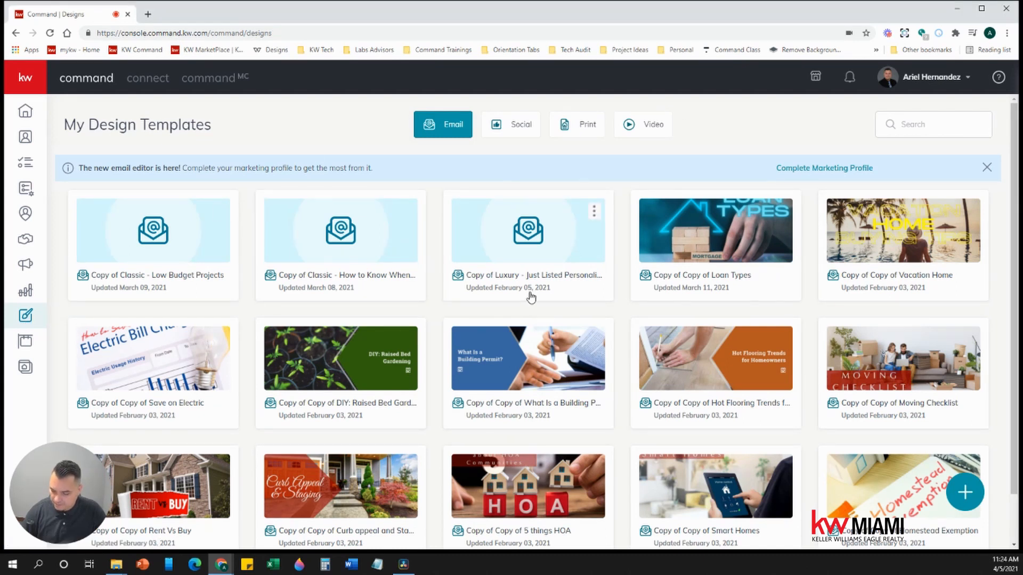
pyautogui.click(972, 493)
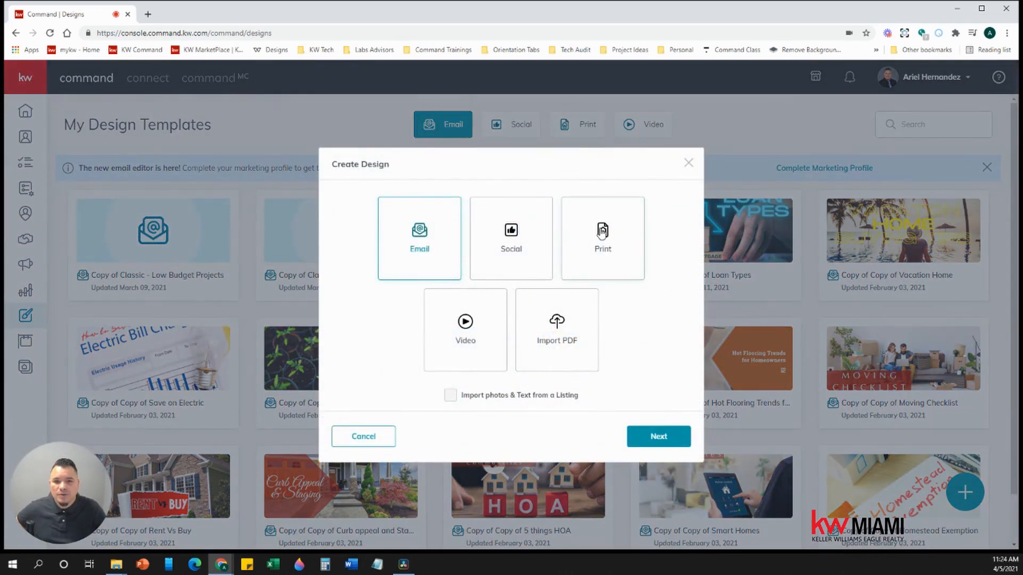
# - Pick Print as the design type and continue to the print templates library
pyautogui.click(601, 234)
pyautogui.click(658, 437)
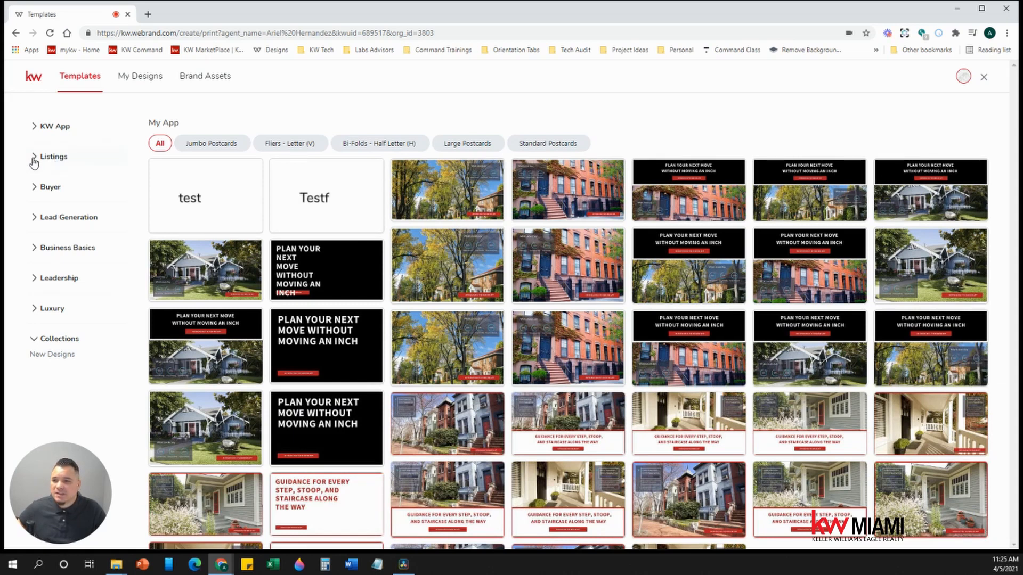
# - Open the JustListed_01_FL flyer from Listings > Just Listed, filtered to Fliers - Letter
pyautogui.click(53, 157)
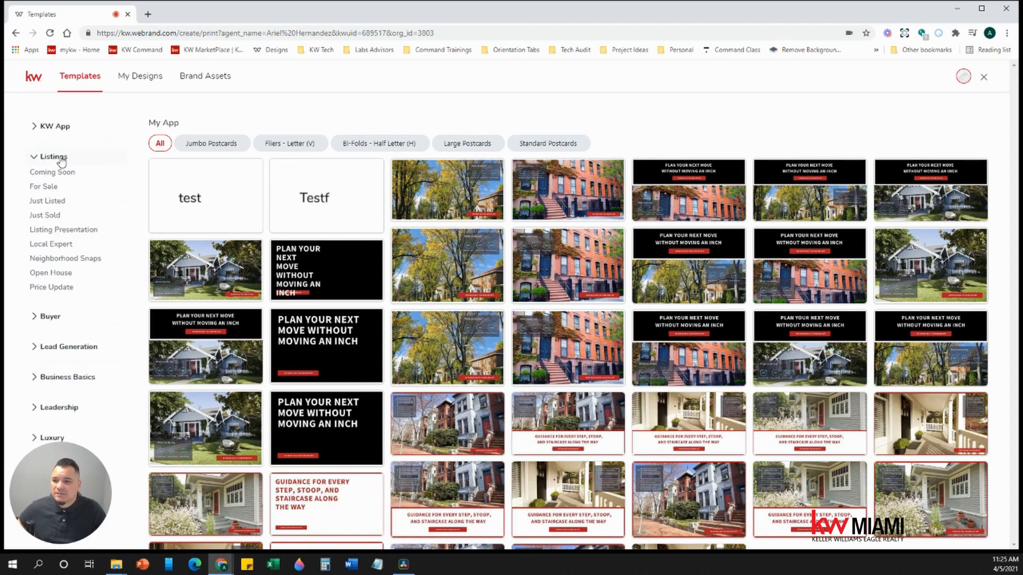
pyautogui.click(62, 202)
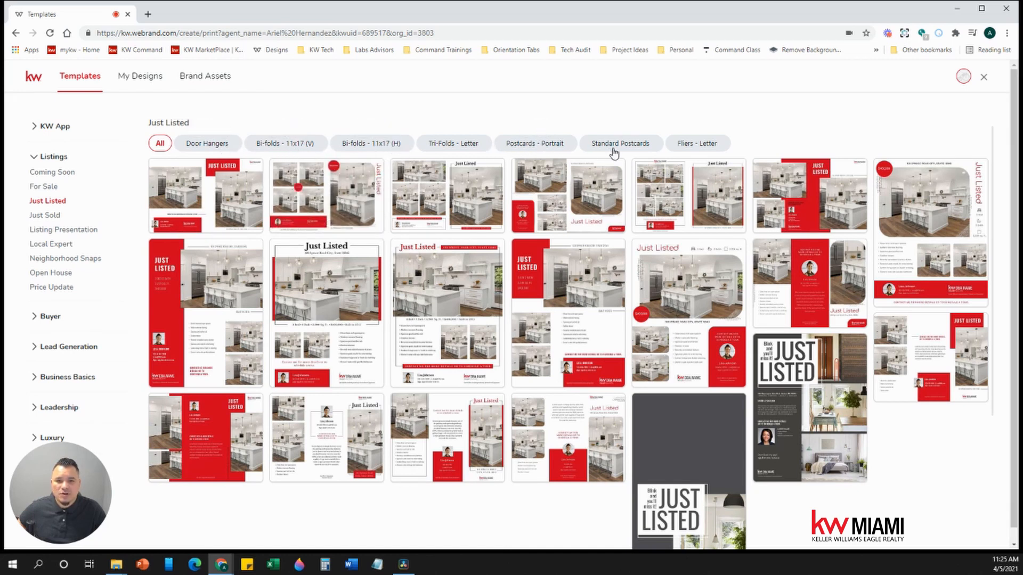
pyautogui.click(704, 149)
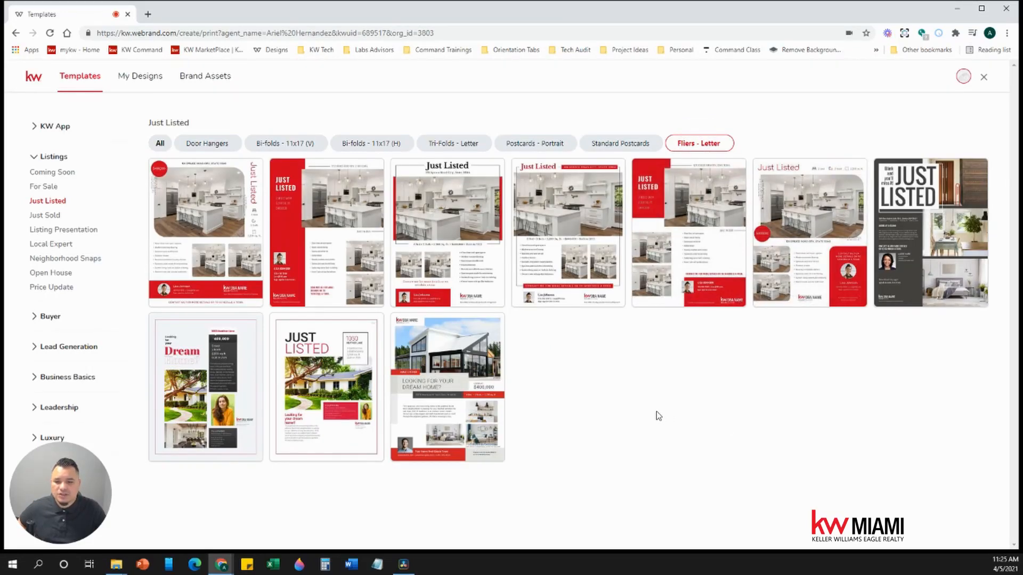
pyautogui.click(485, 324)
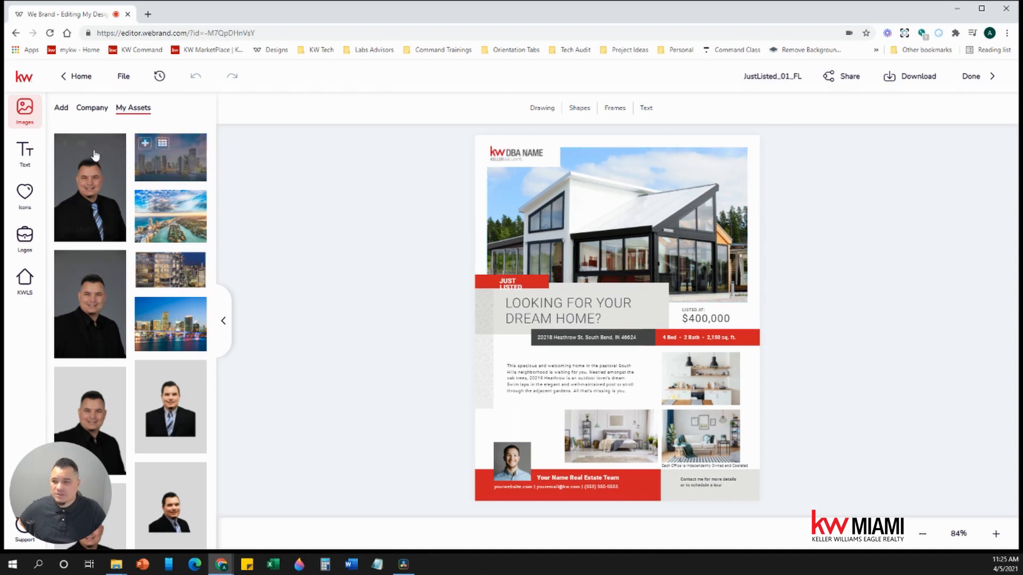
# - Cancel the image upload without choosing a file and switch to the KWLS listing search panel
pyautogui.click(62, 111)
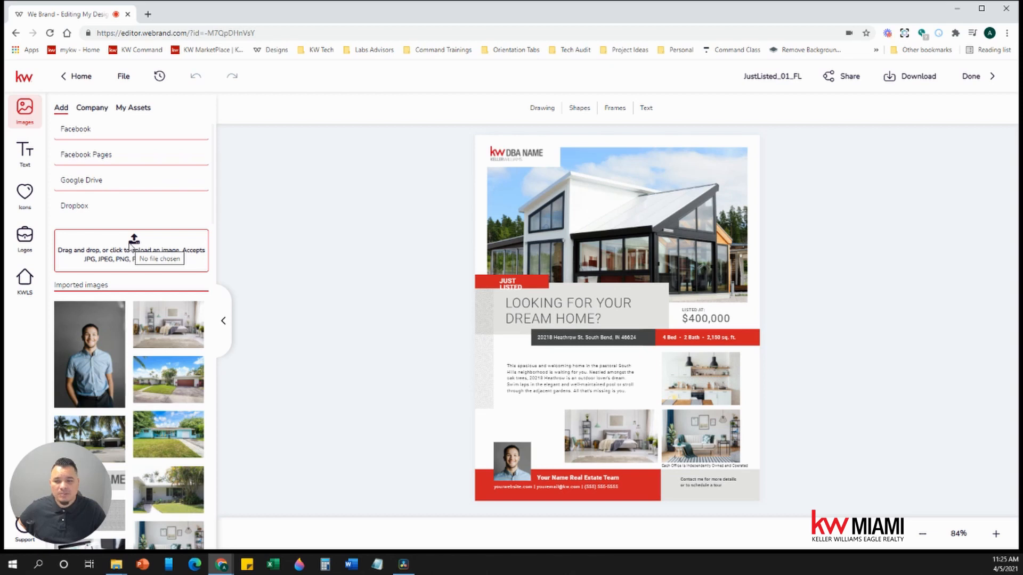
pyautogui.click(131, 245)
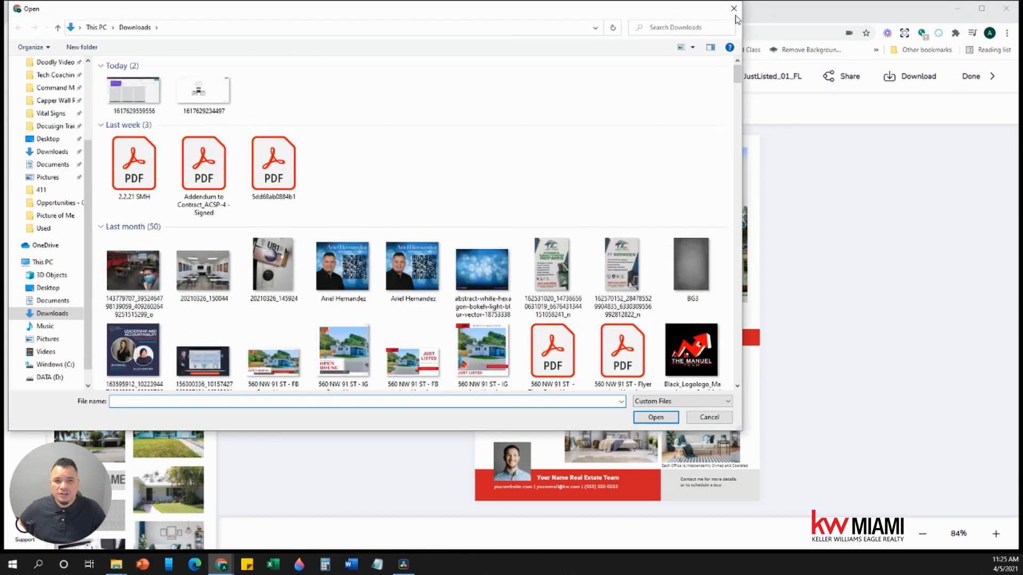
pyautogui.click(733, 9)
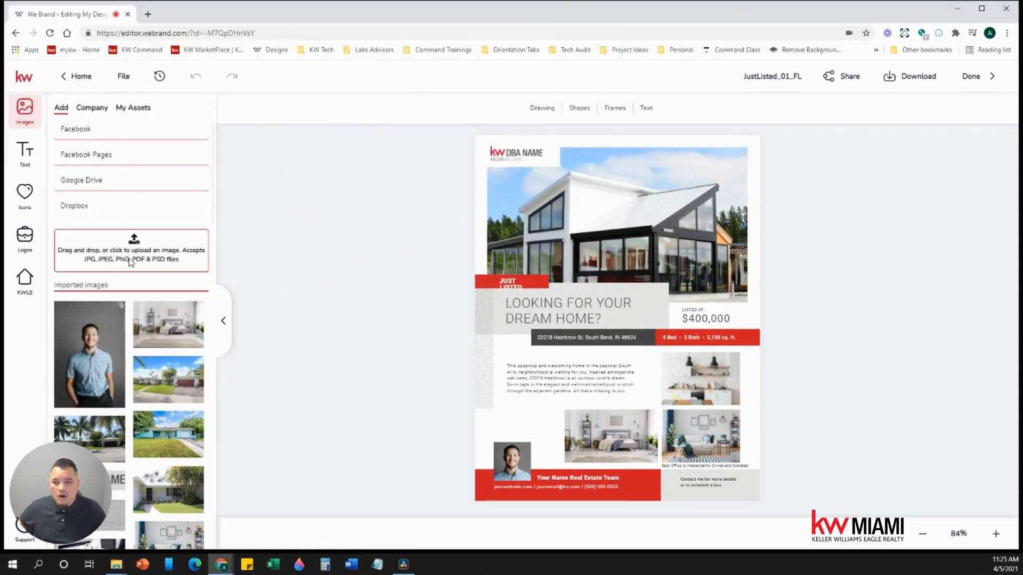
pyautogui.click(30, 300)
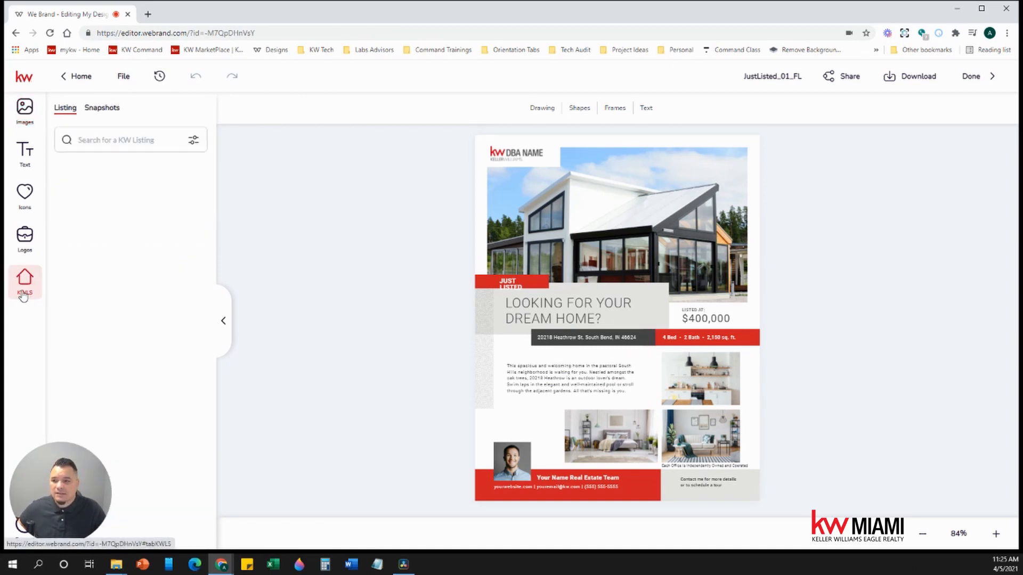
# - Search KWLS by the pasted street address, select the Miami listing, and bring up its photos
pyautogui.click(123, 141)
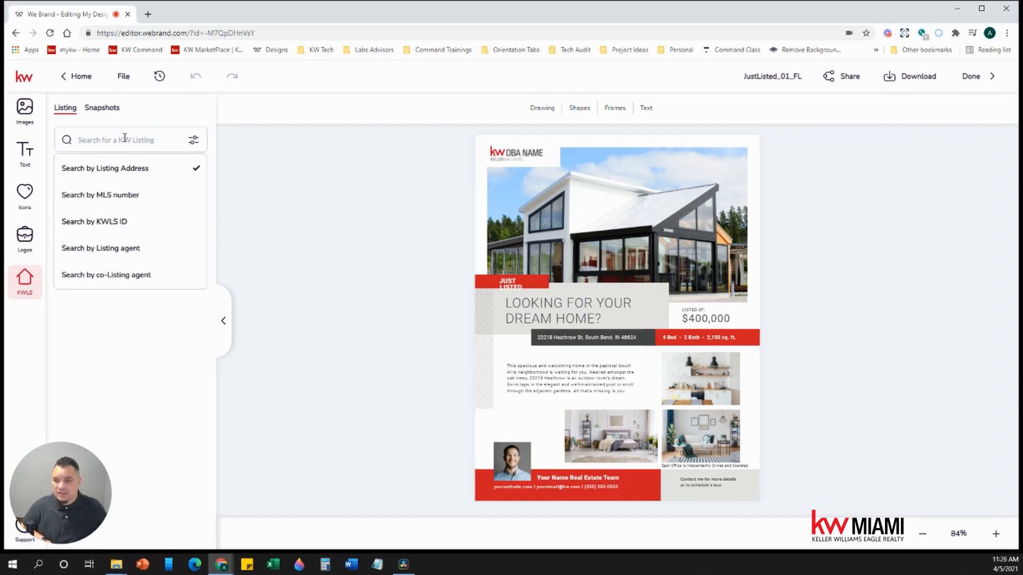
pyautogui.press('Return')
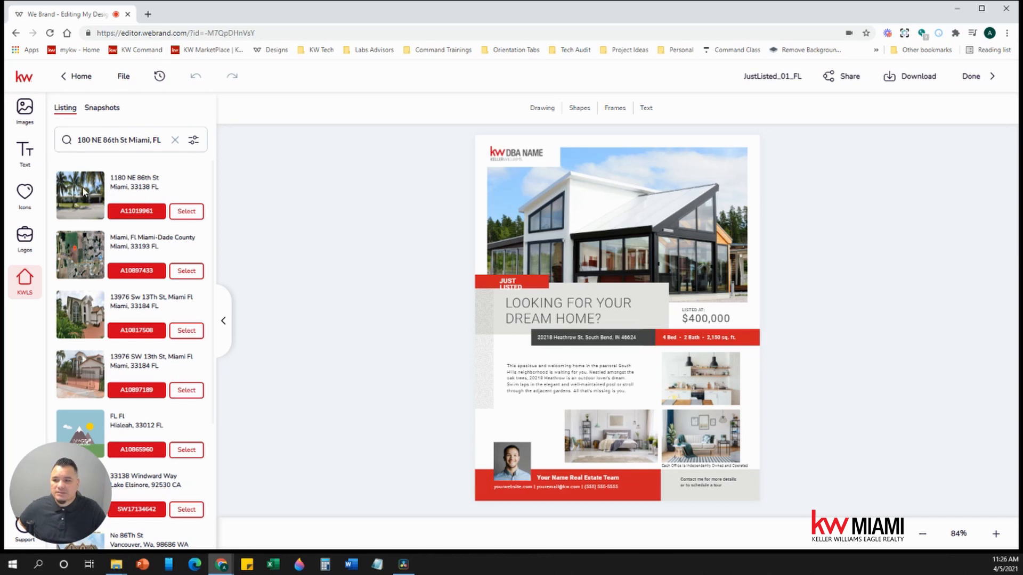
pyautogui.click(184, 211)
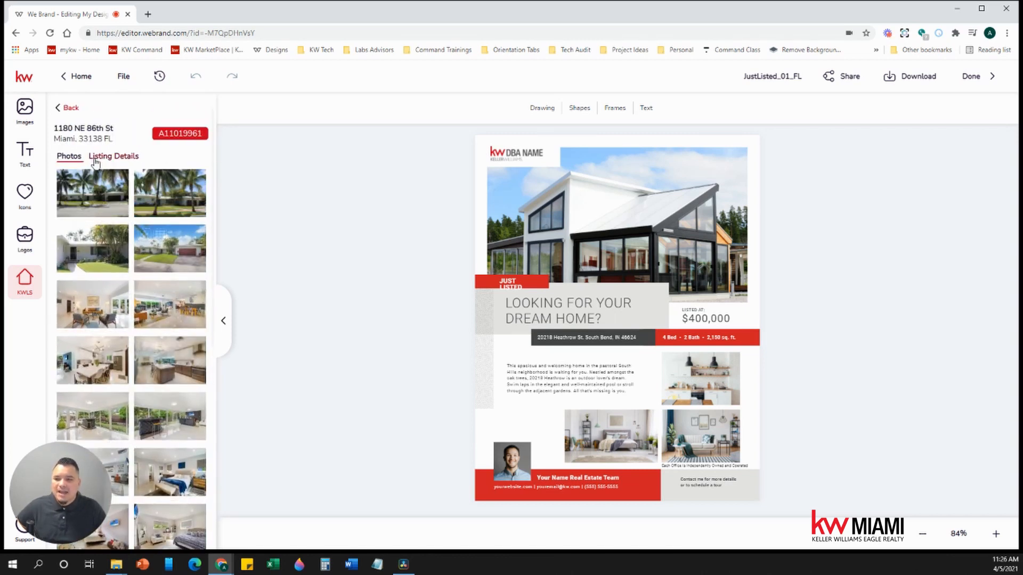
pyautogui.click(132, 158)
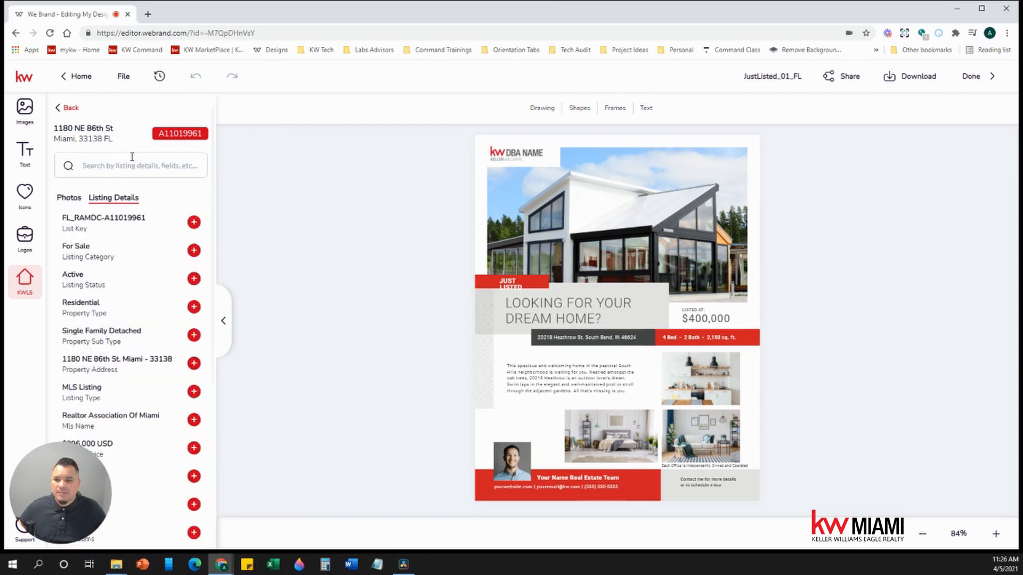
pyautogui.click(73, 201)
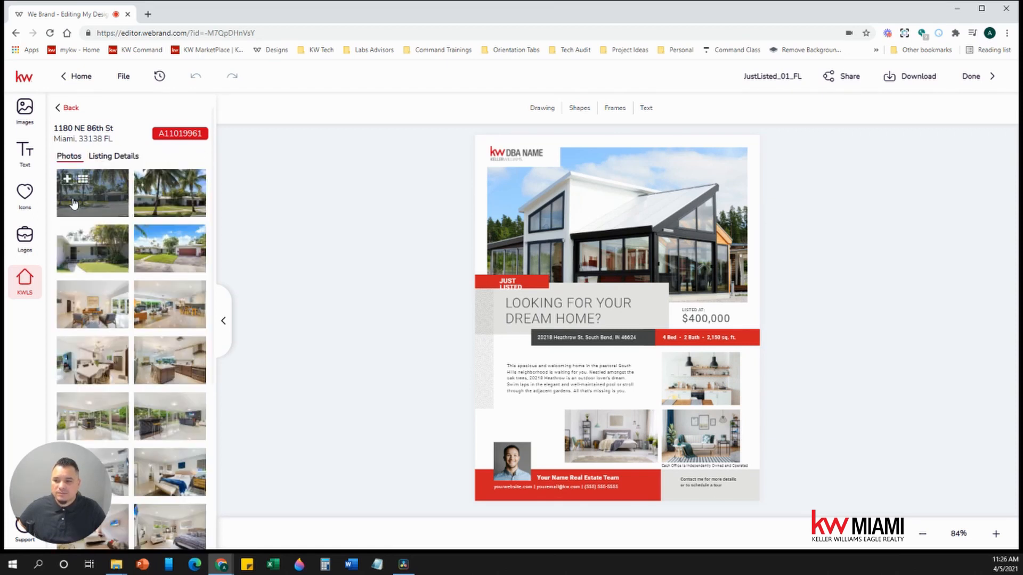
pyautogui.click(632, 218)
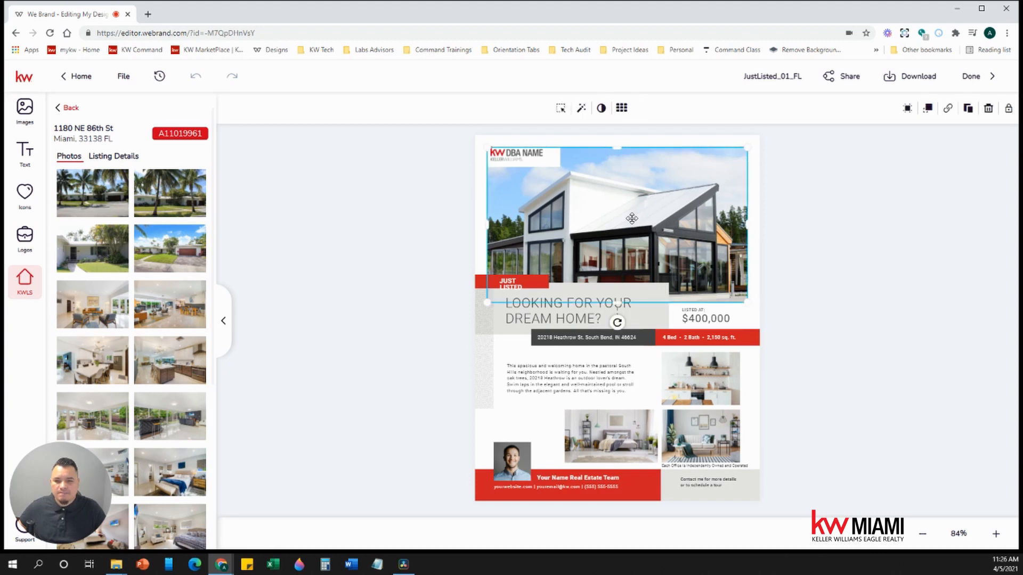
# - Replace the flyer photos with the listing's white house exterior, living room, bedroom and patio shots
pyautogui.moveTo(171, 246)
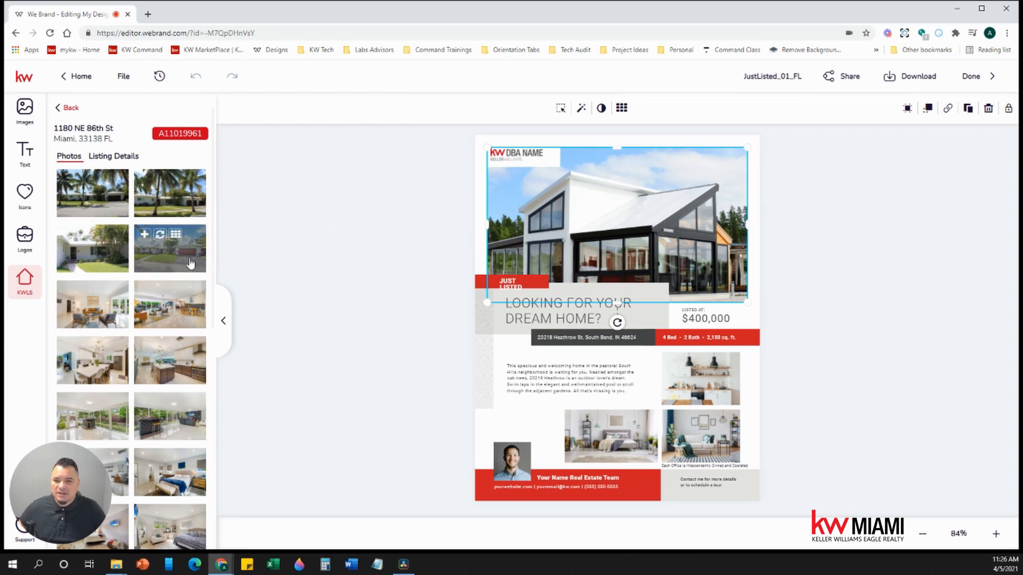
pyautogui.click(160, 238)
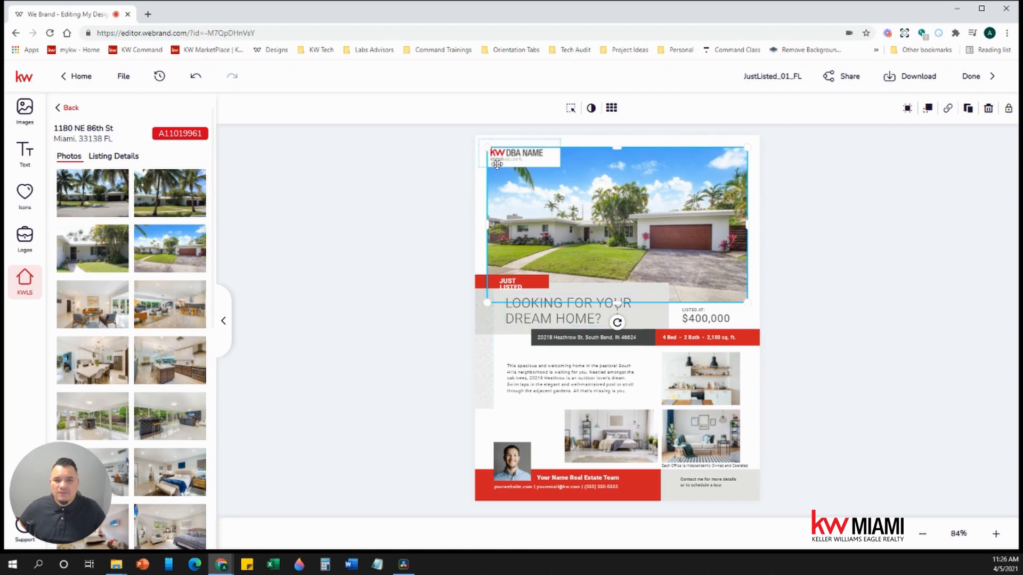
pyautogui.click(398, 243)
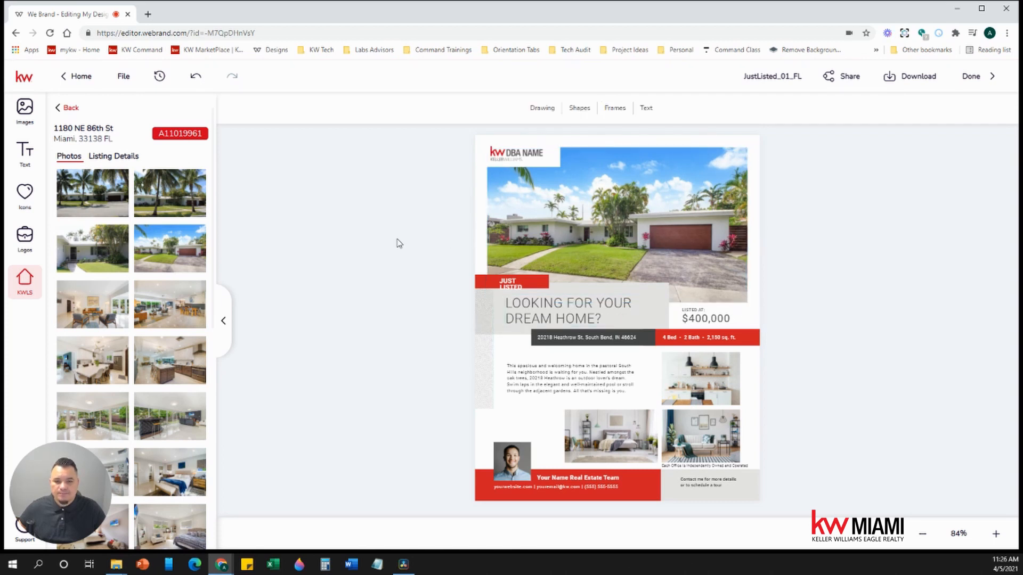
pyautogui.click(706, 380)
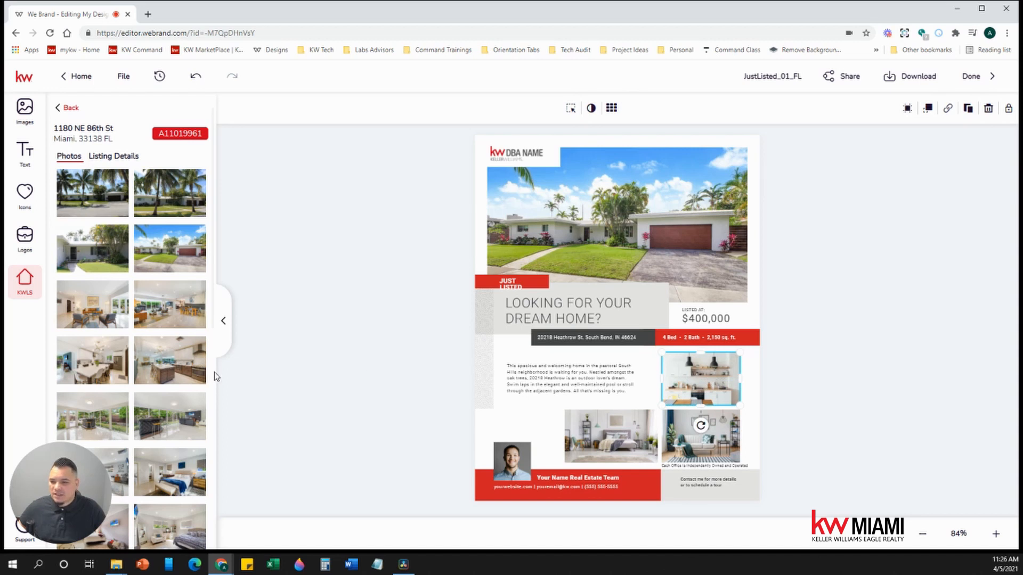
pyautogui.click(160, 291)
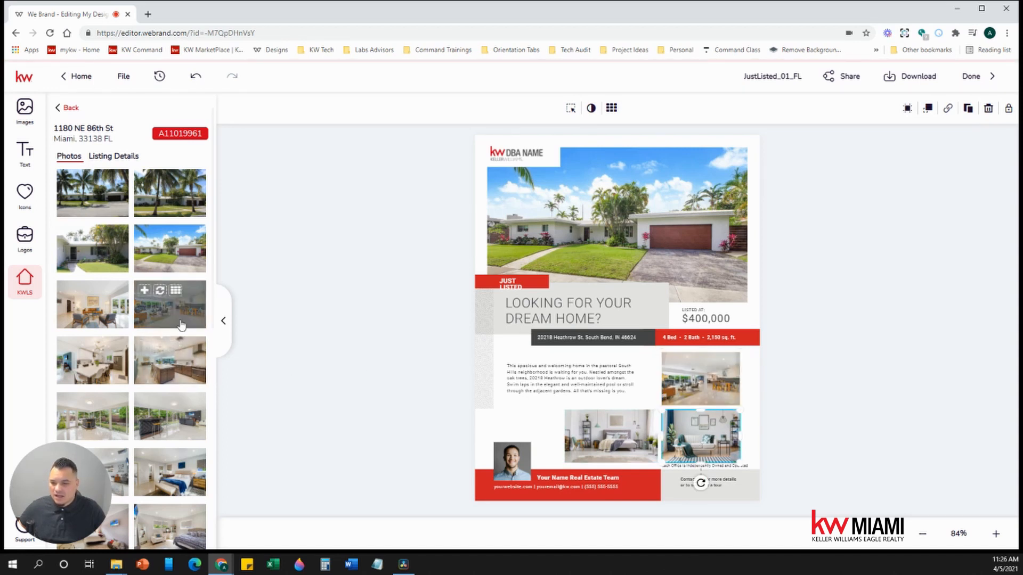
pyautogui.scroll(-3, 181, 325)
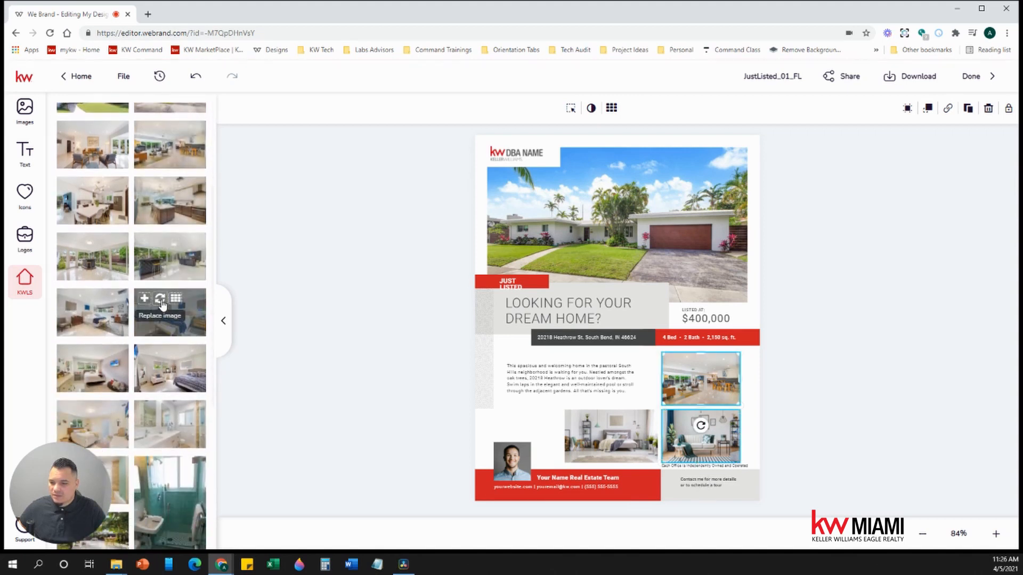
pyautogui.click(160, 298)
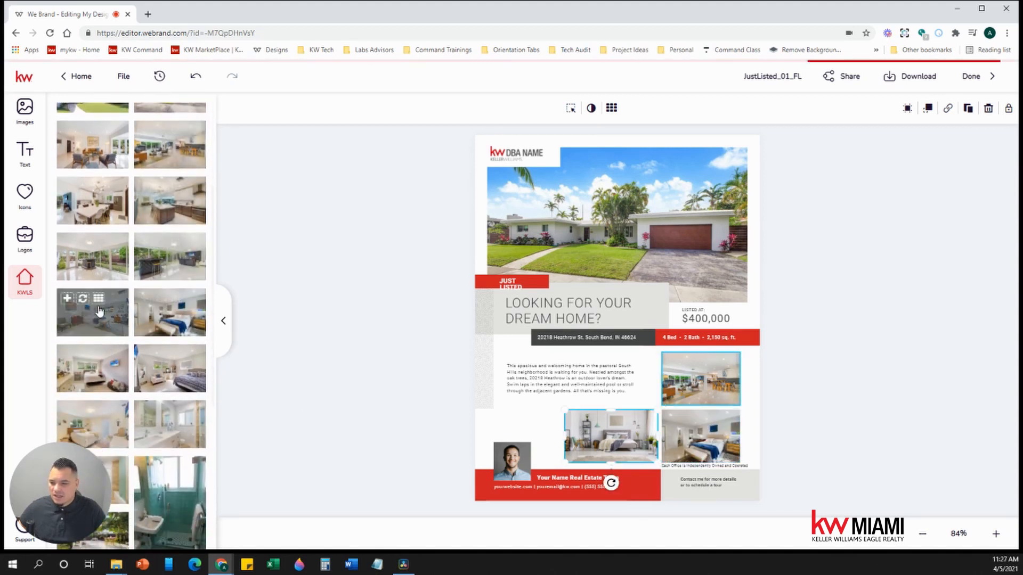
pyautogui.scroll(-5, 99, 310)
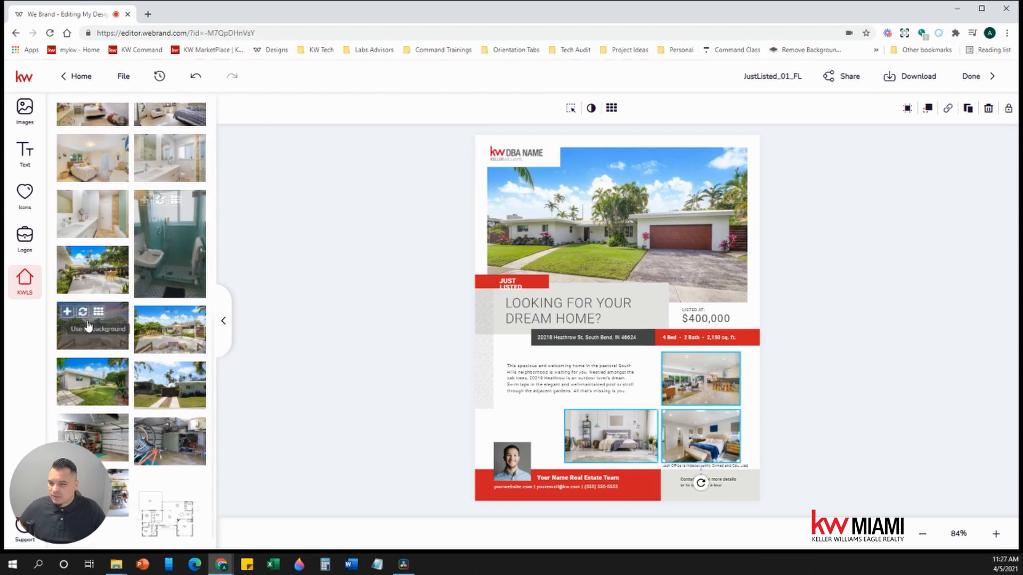
pyautogui.click(89, 326)
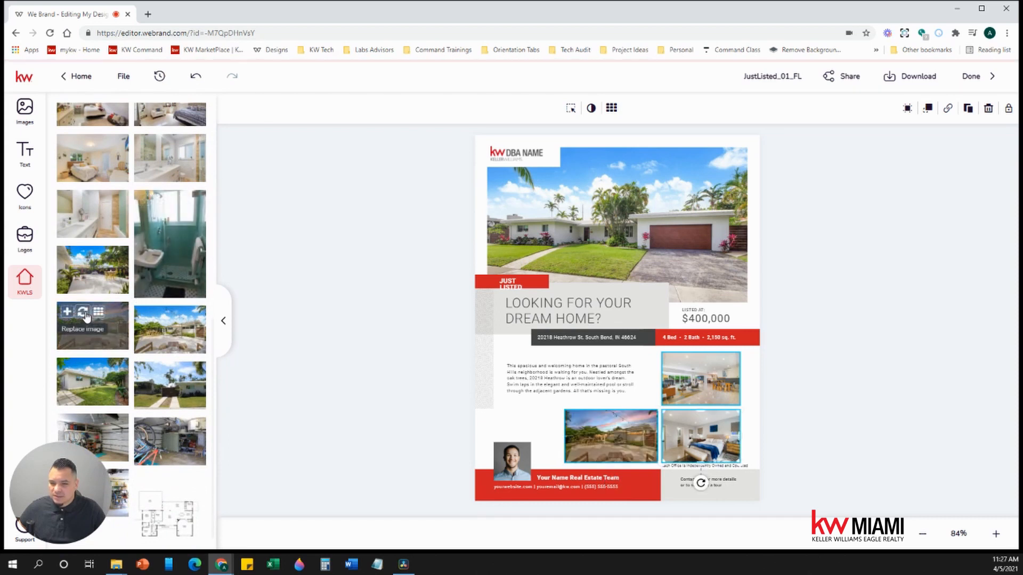
pyautogui.click(379, 246)
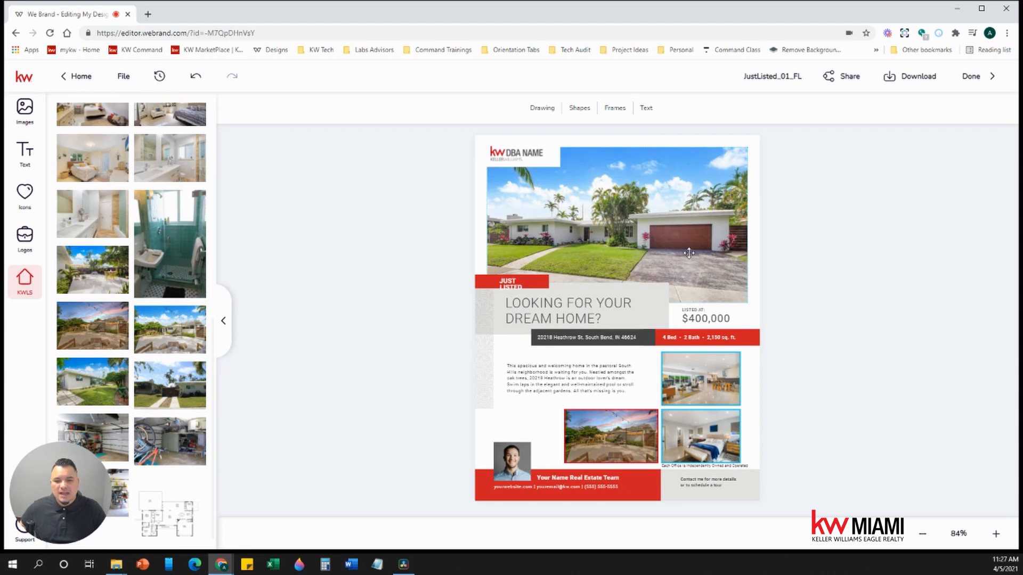
pyautogui.click(513, 463)
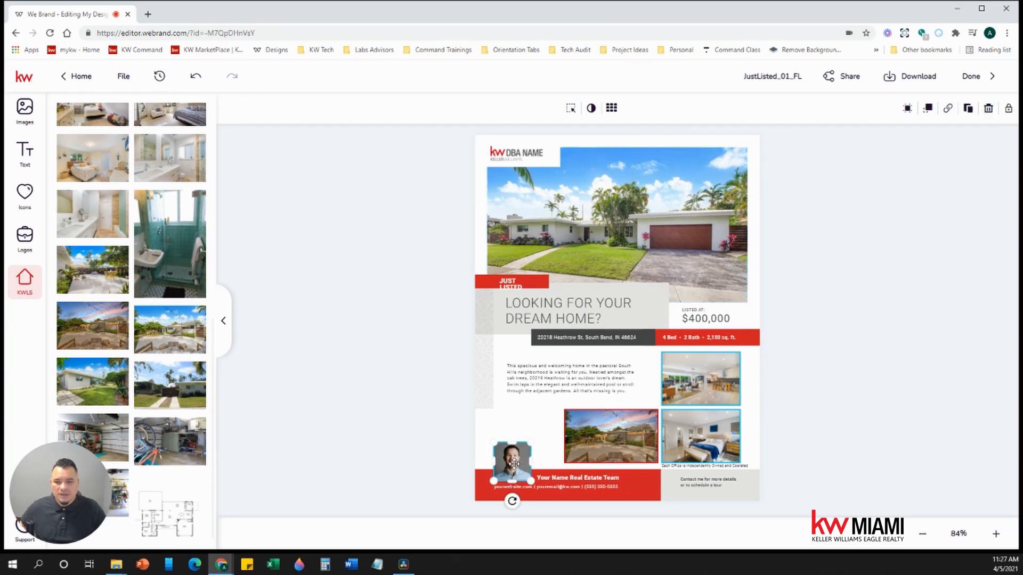
# - Replace the agent headshot with the portrait from My Assets and enlarge it slightly
pyautogui.click(22, 118)
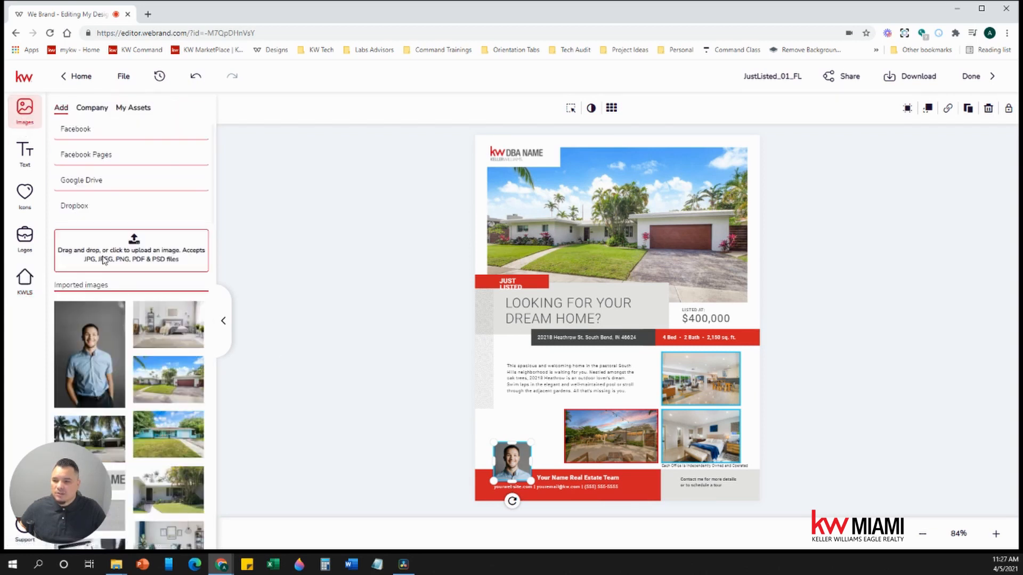
pyautogui.moveTo(111, 336)
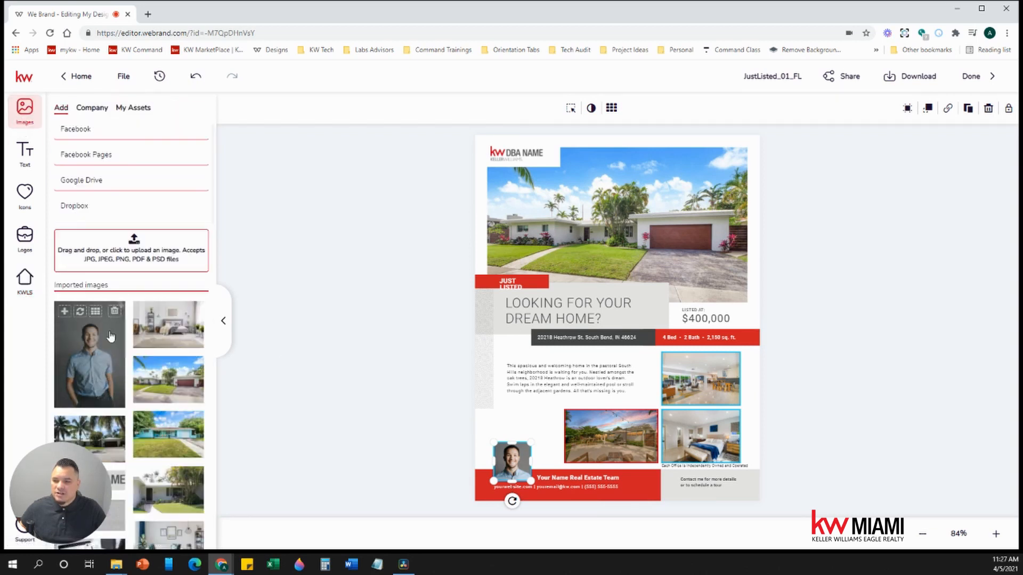
pyautogui.click(142, 110)
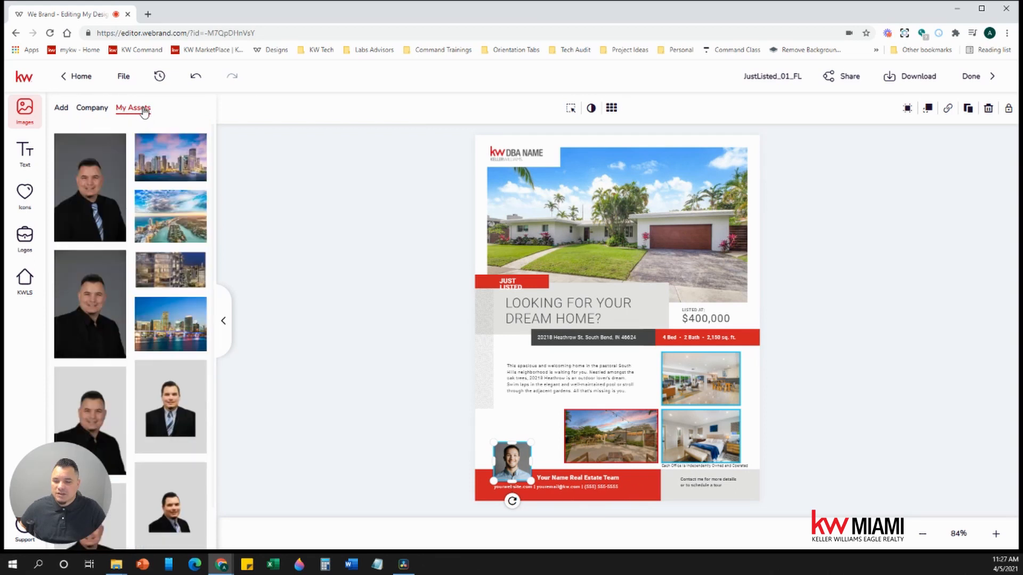
pyautogui.click(82, 261)
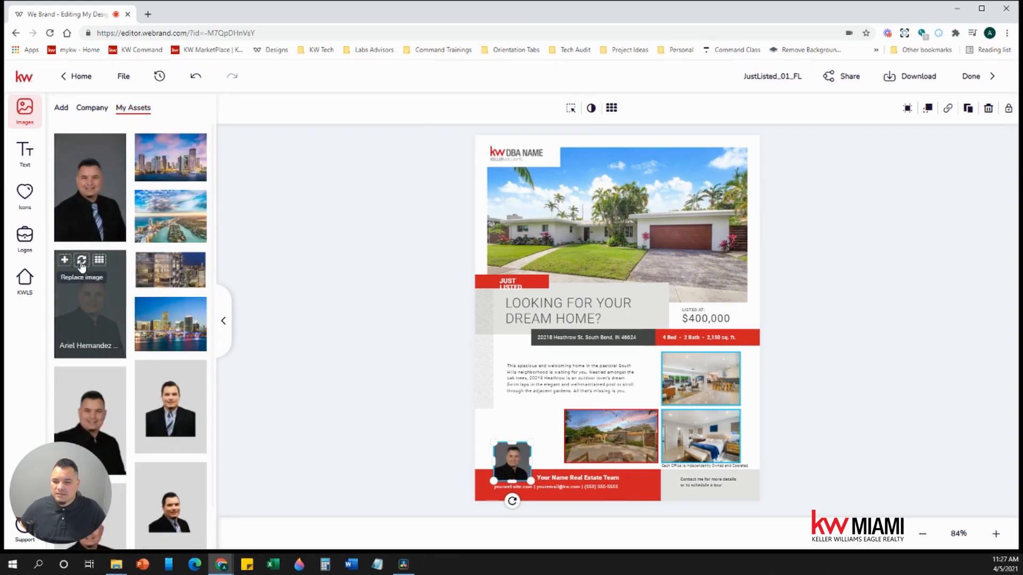
pyautogui.moveTo(495, 441); pyautogui.dragTo(407, 415)
pyautogui.click(385, 405)
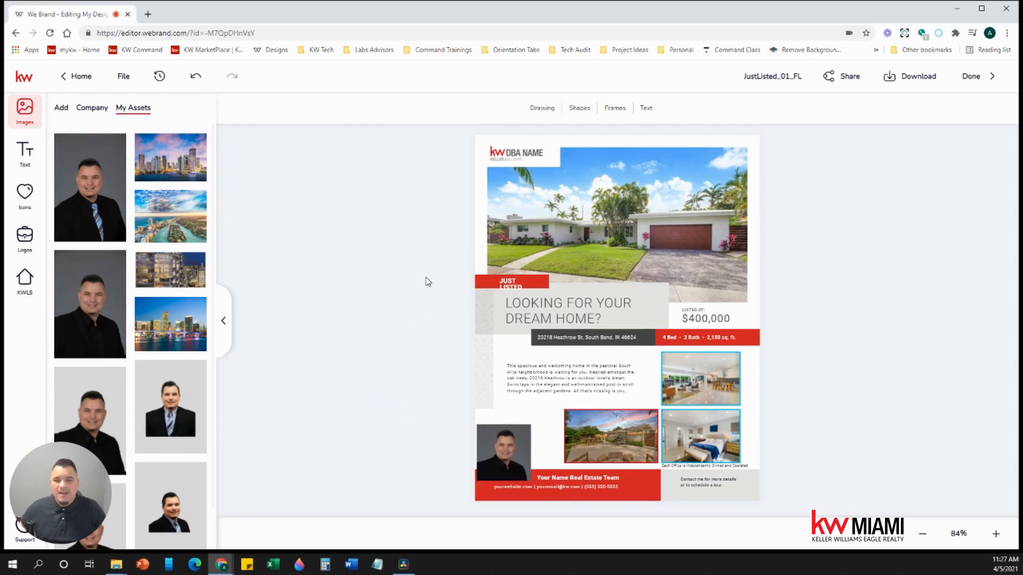
pyautogui.click(516, 155)
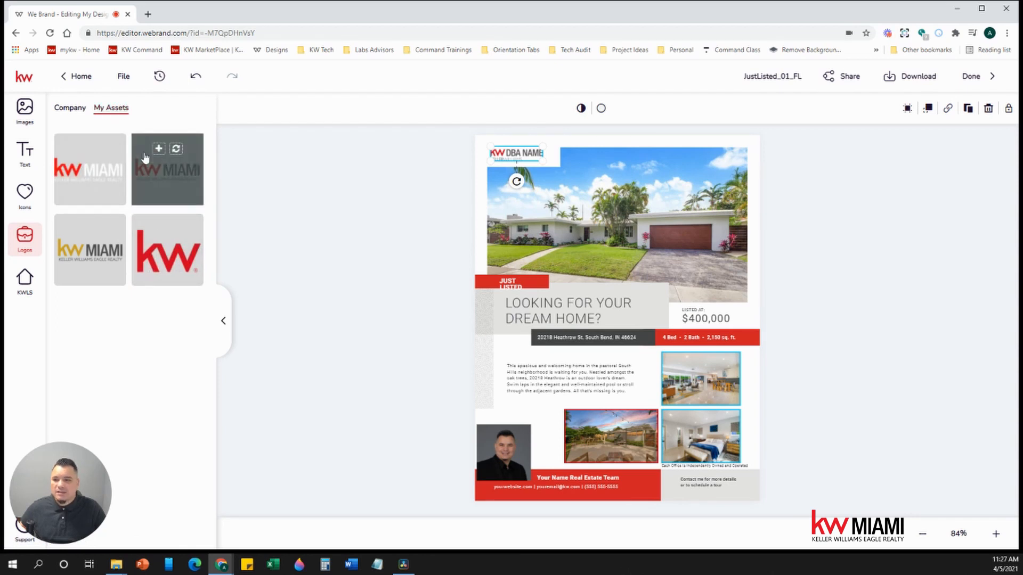
# - Swap the DBA NAME logo for the kw MIAMI logo and nudge it upward
pyautogui.click(176, 149)
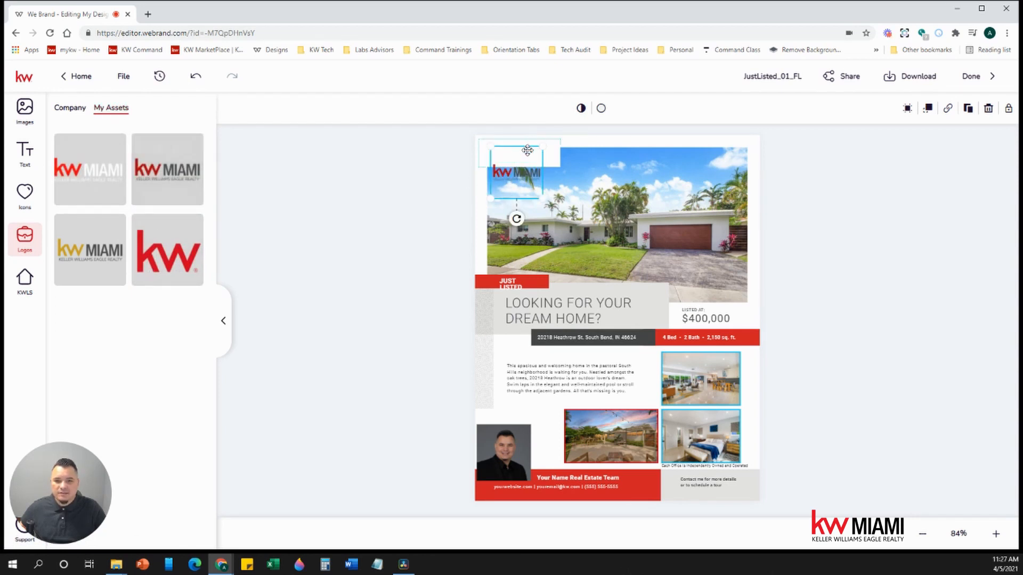
pyautogui.moveTo(526, 152); pyautogui.dragTo(533, 134)
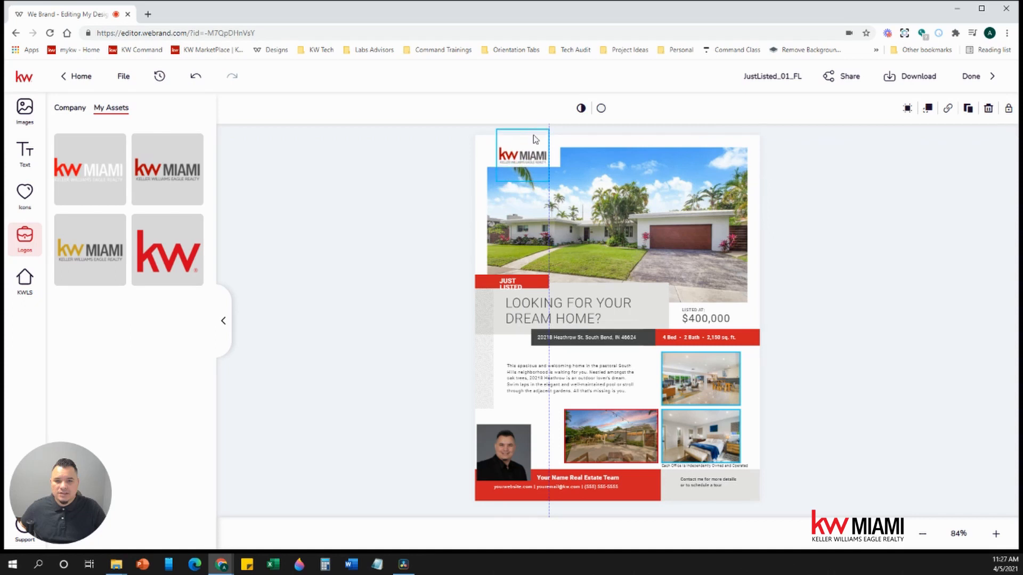
pyautogui.click(448, 182)
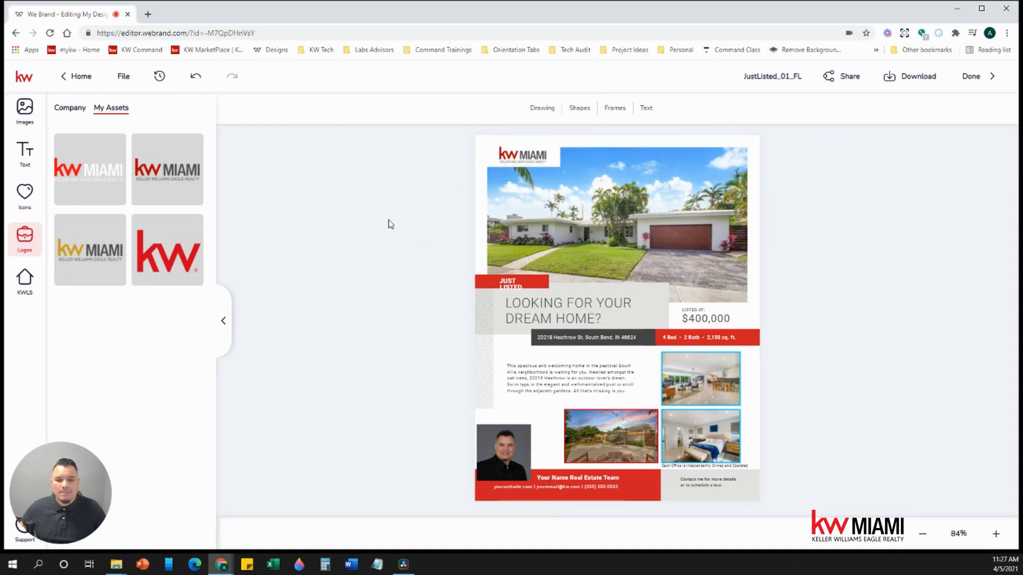
# - Narrow the JUST LISTED text box so the banner fits on one line
pyautogui.click(509, 282)
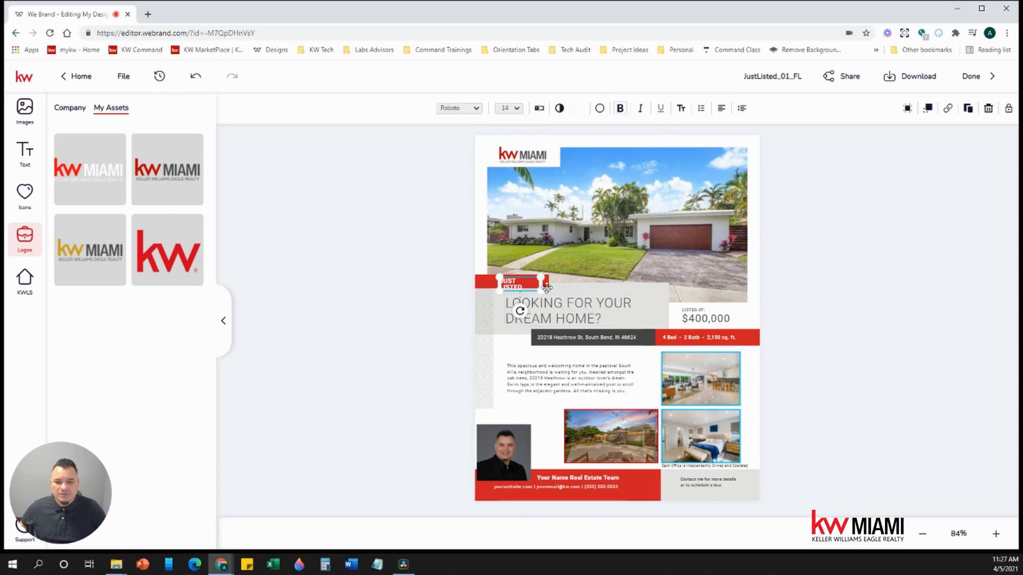
pyautogui.doubleClick(518, 289)
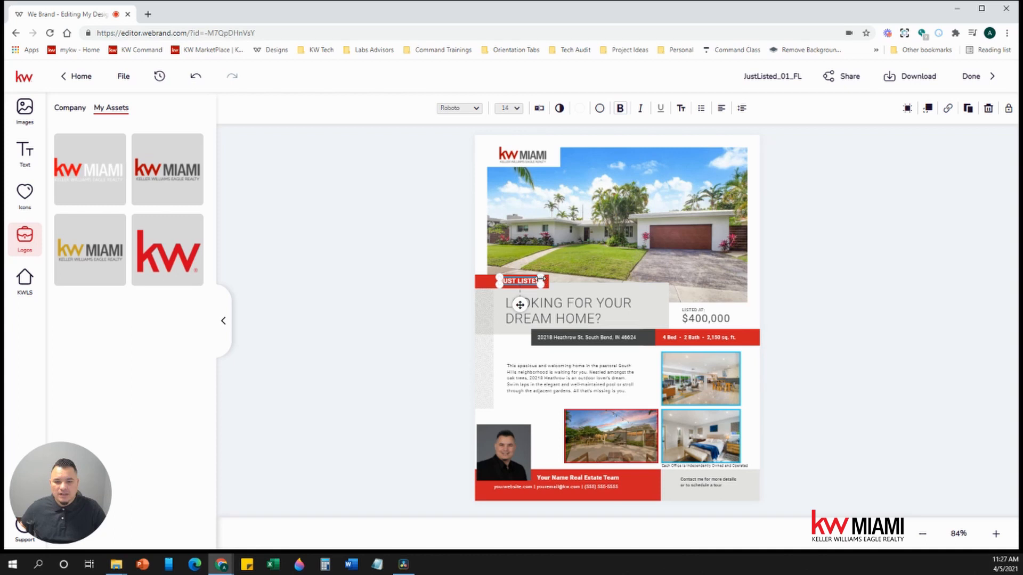
pyautogui.moveTo(540, 278); pyautogui.dragTo(517, 282)
pyautogui.click(430, 271)
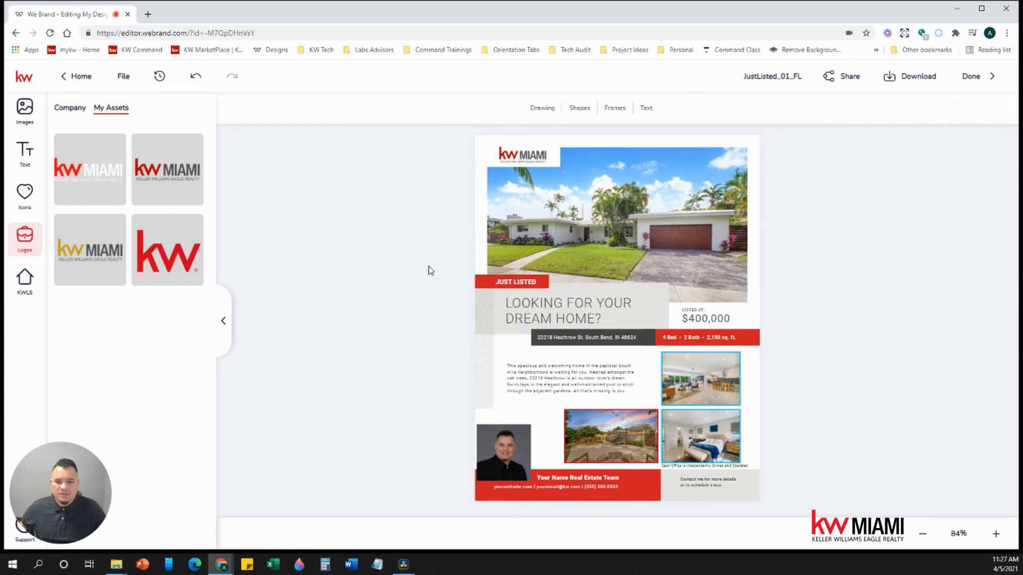
pyautogui.click(26, 283)
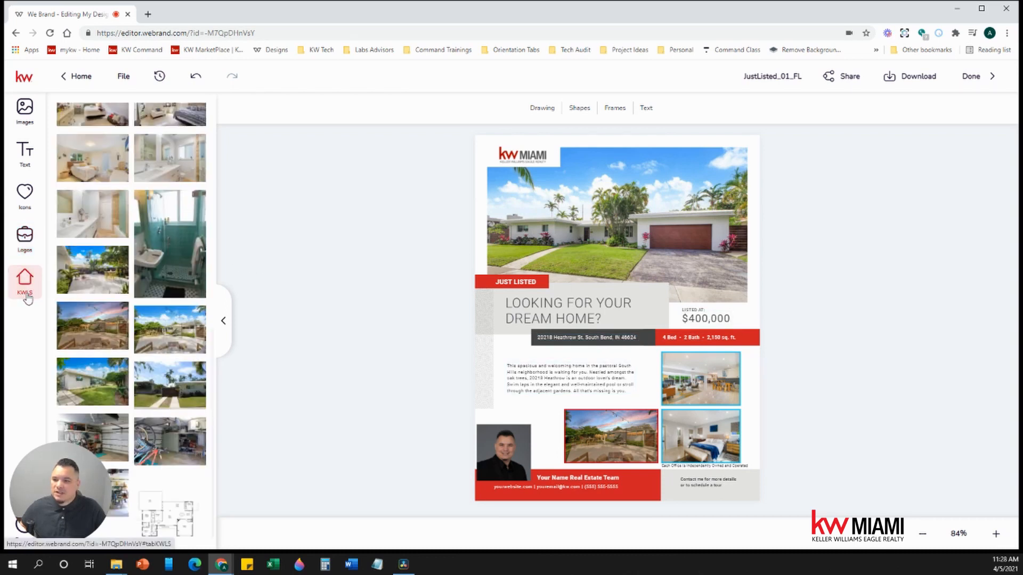
pyautogui.click(75, 280)
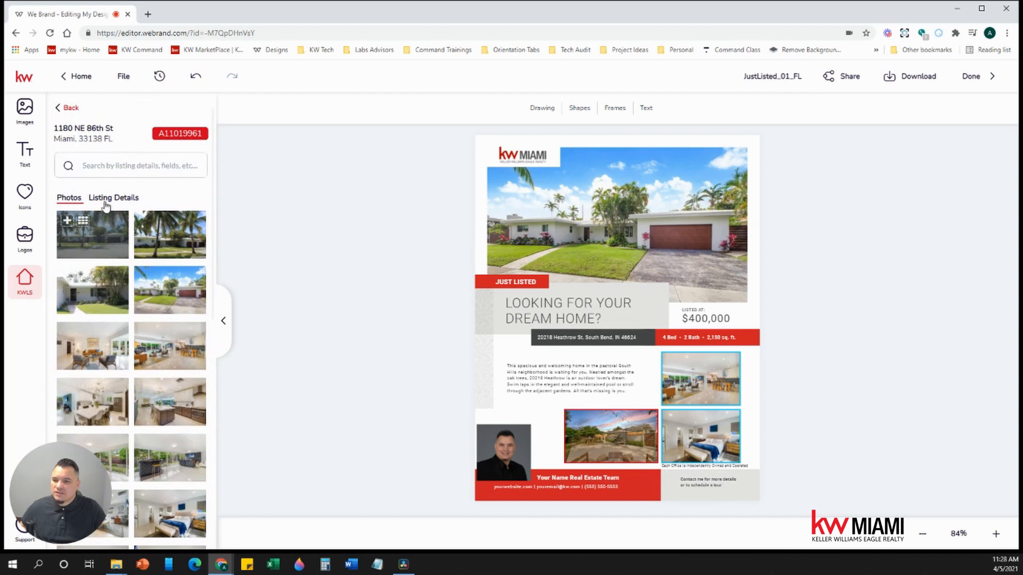
pyautogui.click(131, 202)
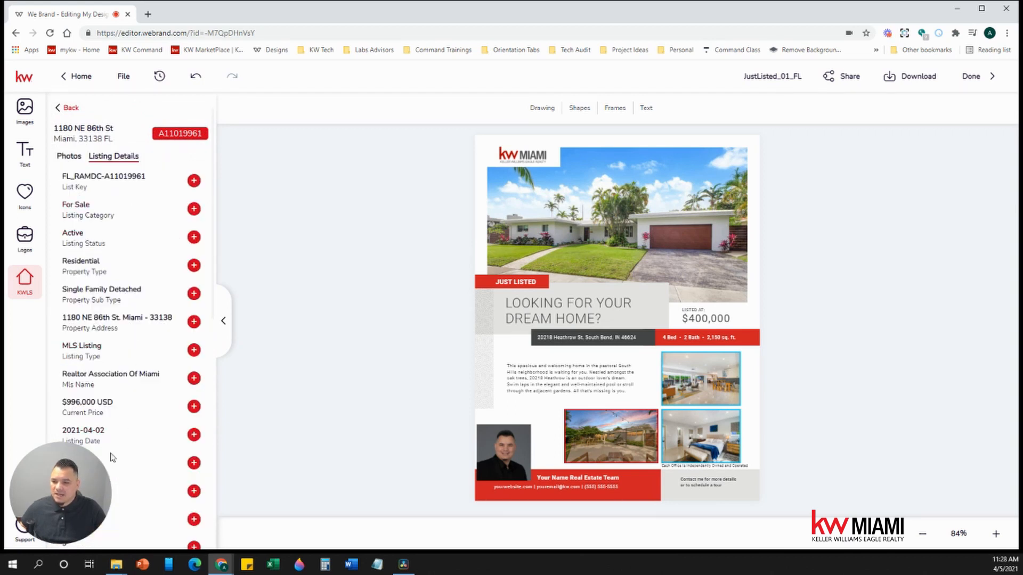
pyautogui.moveTo(124, 490); pyautogui.dragTo(965, 492)
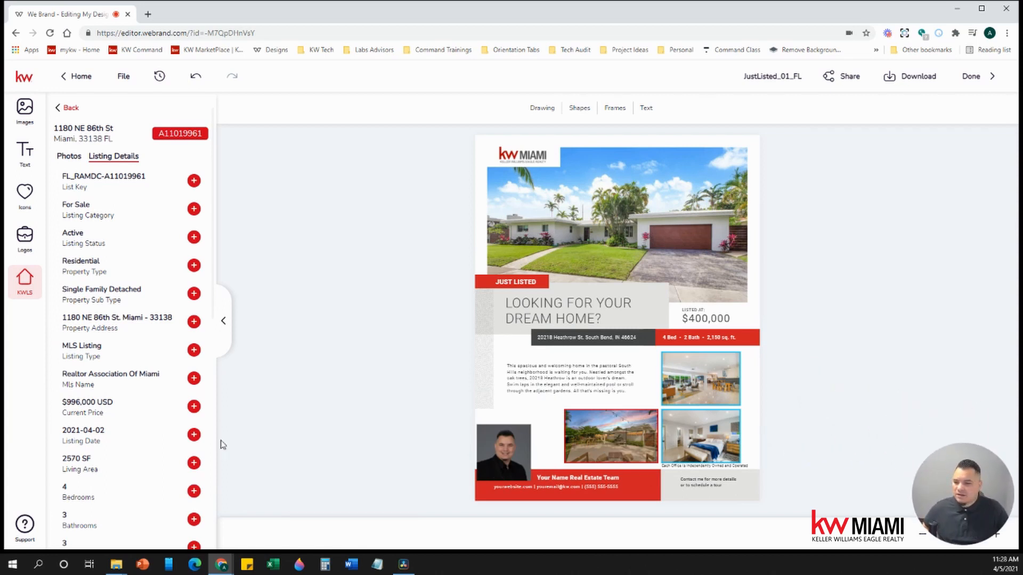
# - Fill the price from the listing's Current Price and delete ' USD' so it reads $996,000
pyautogui.click(717, 318)
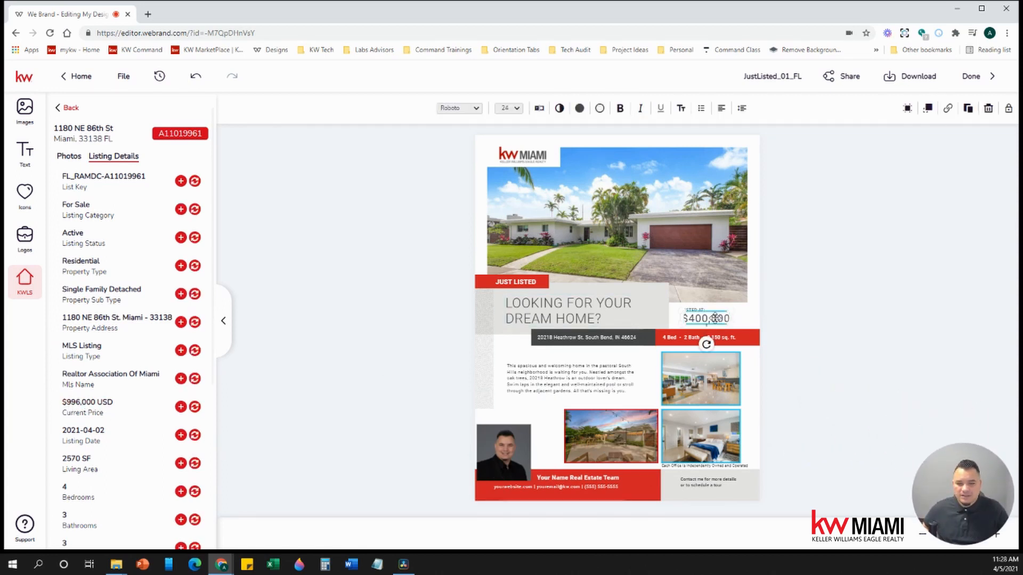
pyautogui.click(195, 407)
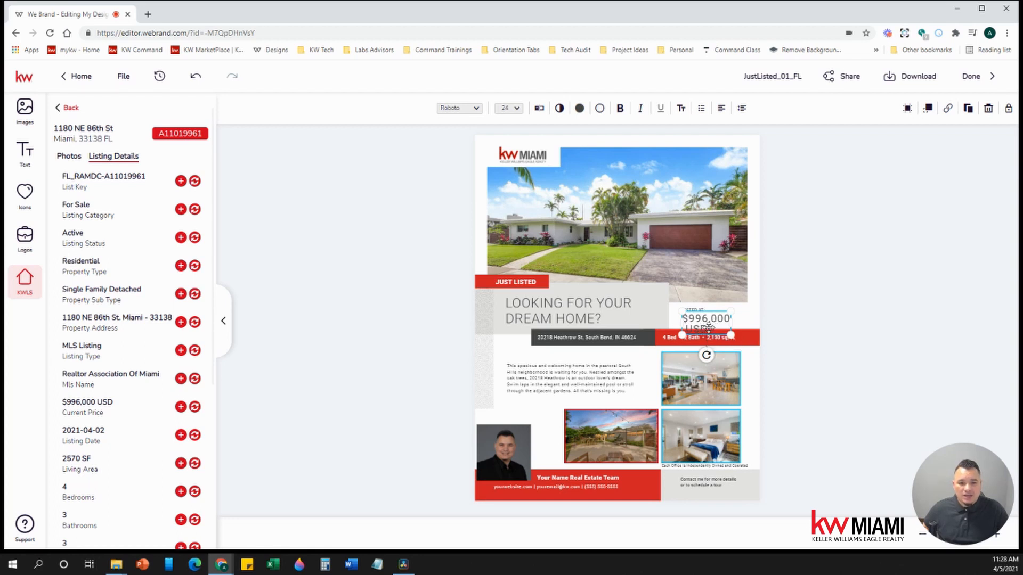
pyautogui.doubleClick(709, 326)
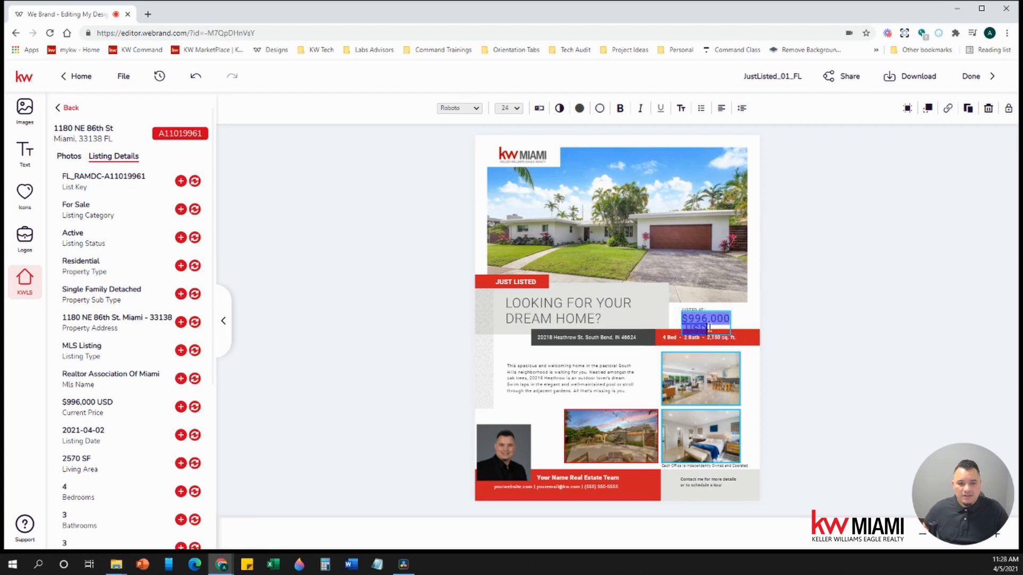
pyautogui.press('Escape')
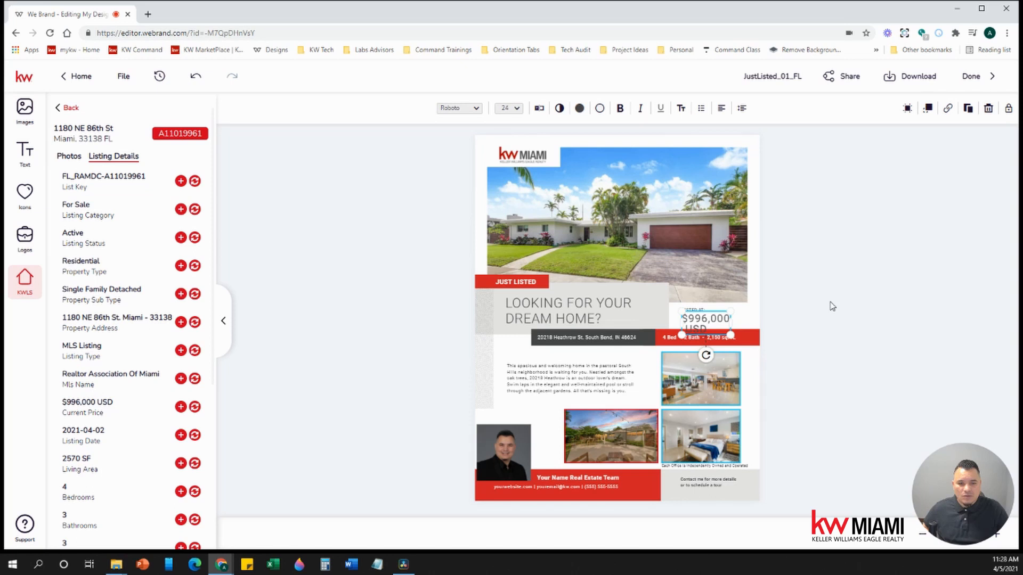
pyautogui.click(540, 109)
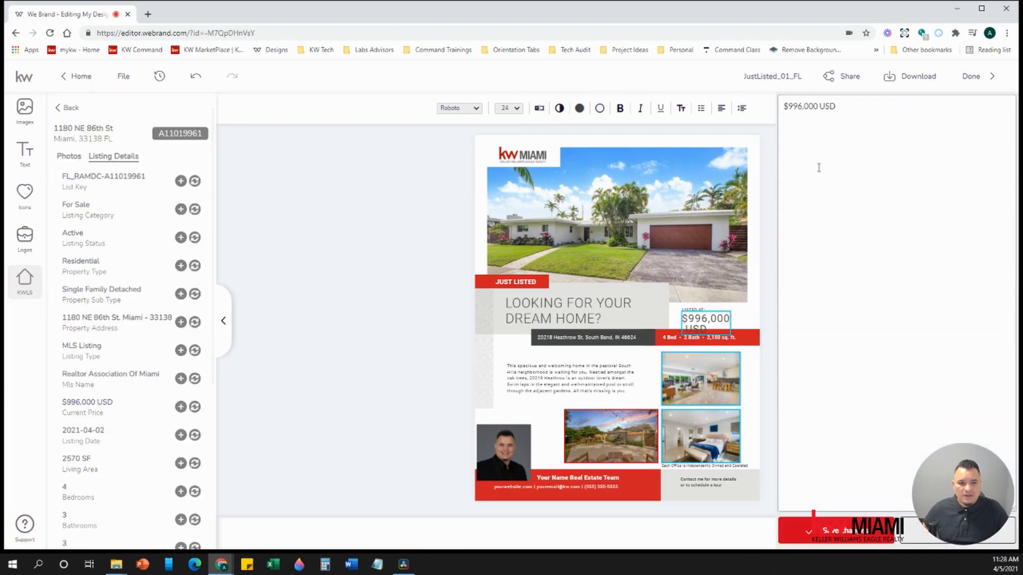
pyautogui.press('BackSpace')
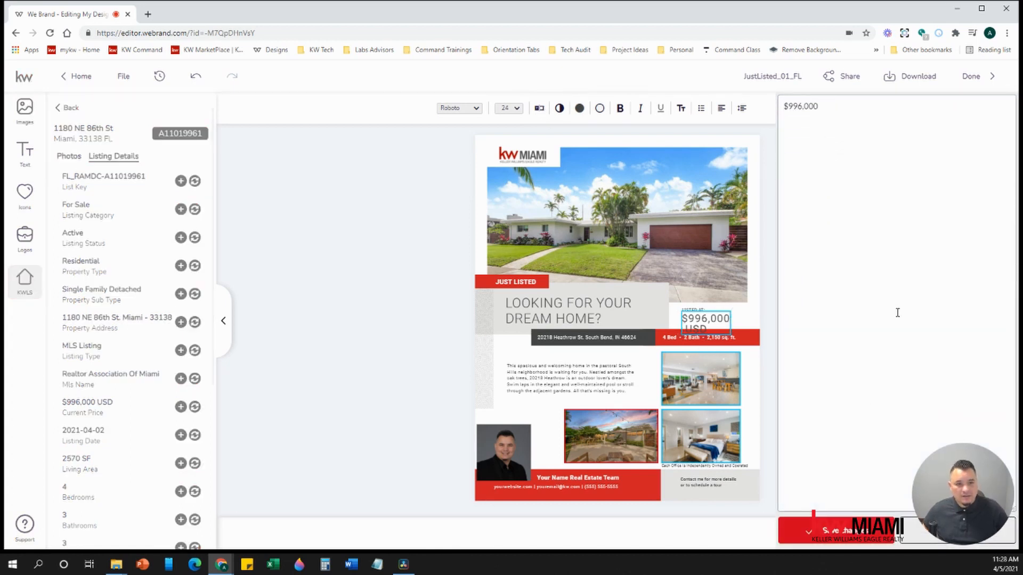
pyautogui.click(825, 532)
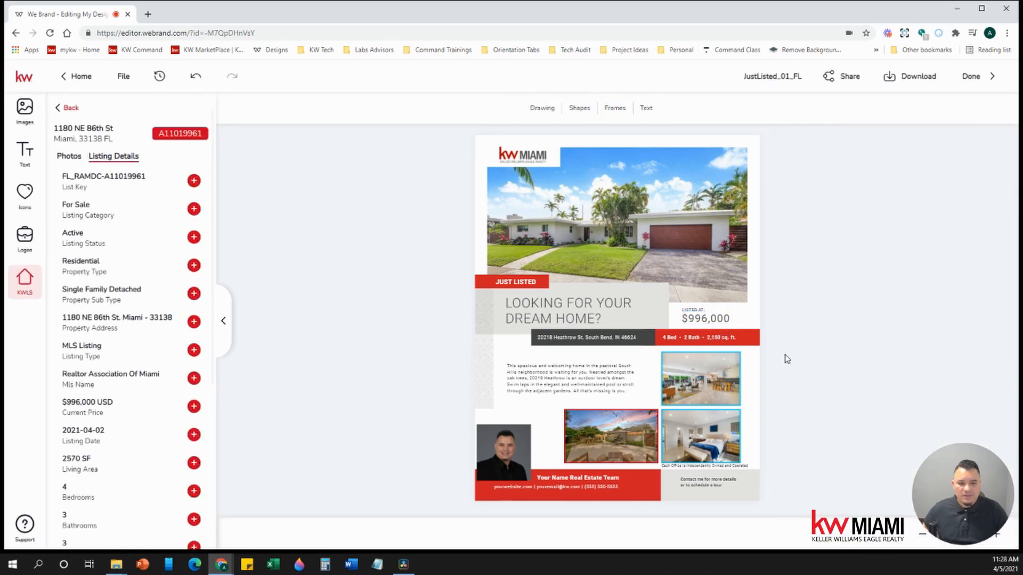
# - Change the flyer's feature line to 4 Bed • 3 Bath • 2,570 sq. ft. and save it
pyautogui.click(698, 338)
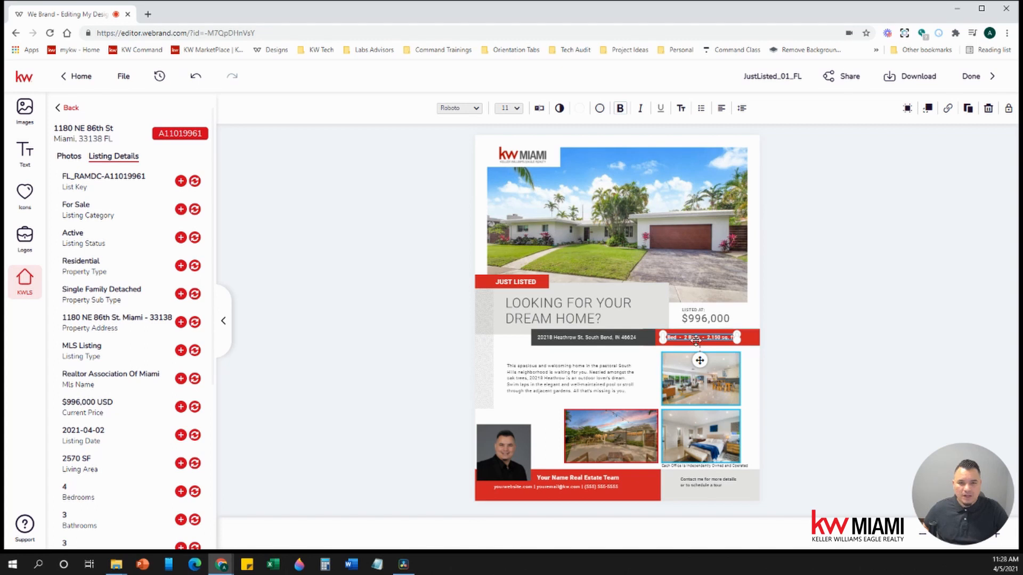
pyautogui.click(540, 110)
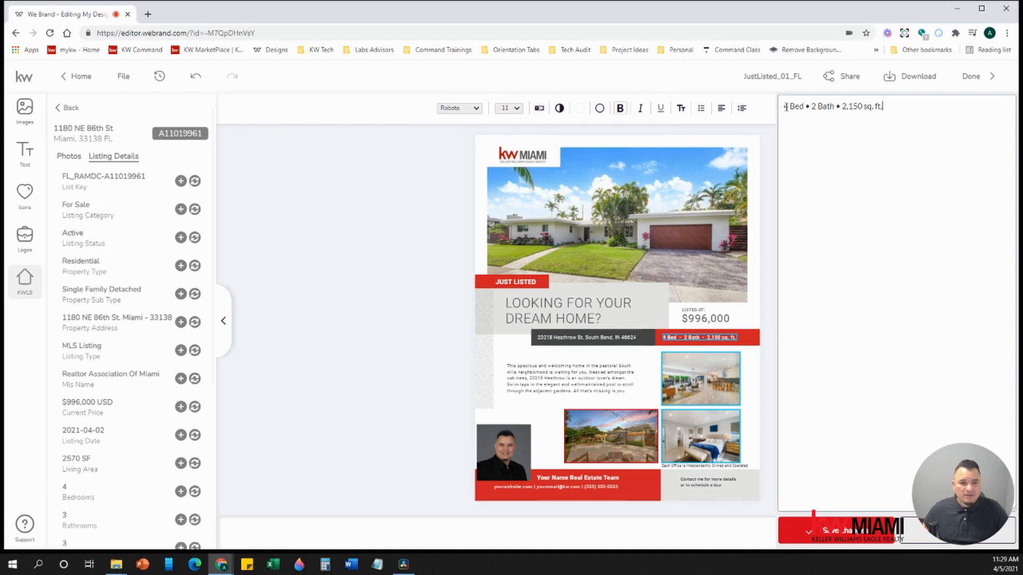
pyautogui.click(814, 106)
pyautogui.press('BackSpace')
pyautogui.write('3')
pyautogui.press('BackSpace')
pyautogui.press('BackSpace')
pyautogui.press('BackSpace')
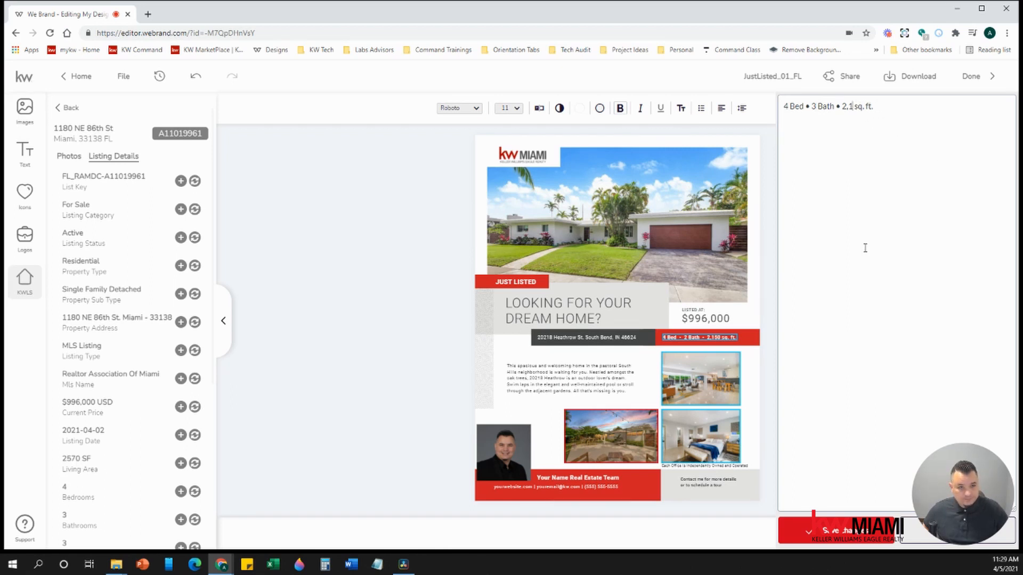
pyautogui.write('570')
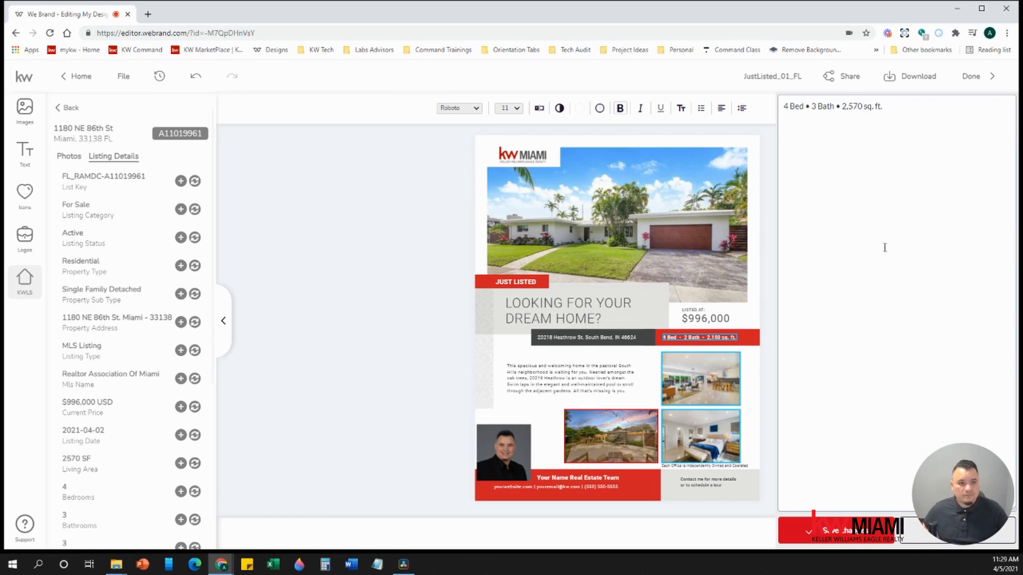
pyautogui.click(824, 528)
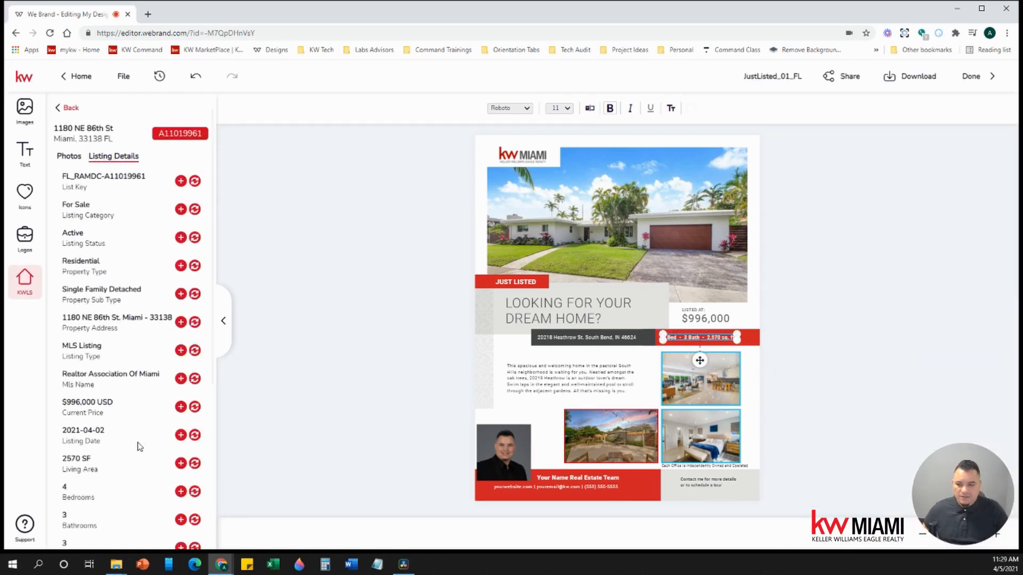
# - Fill the address line from the listing's property address, replacing the dash before the zip with ', FL'
pyautogui.scroll(-1, 140, 446)
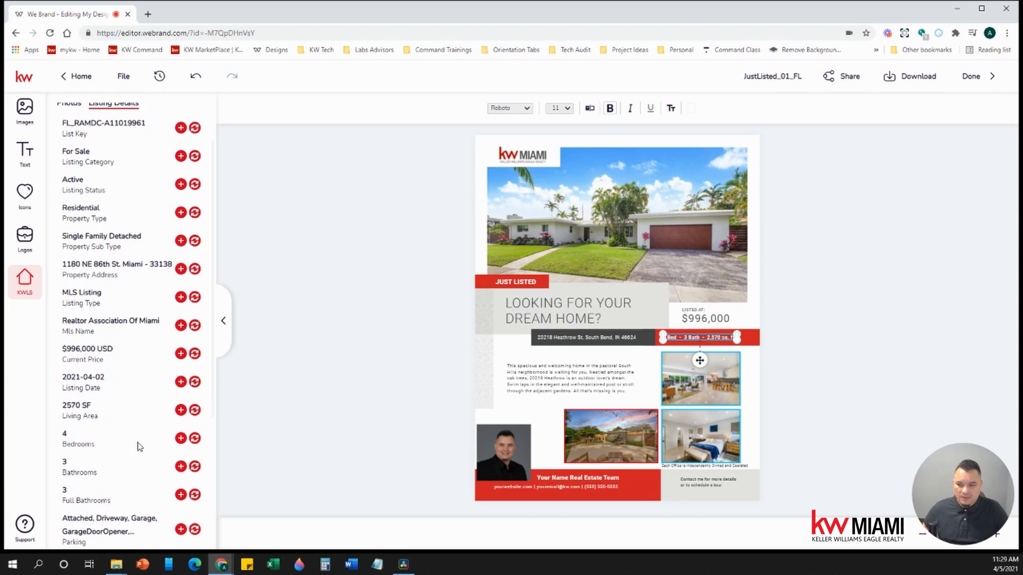
pyautogui.click(555, 337)
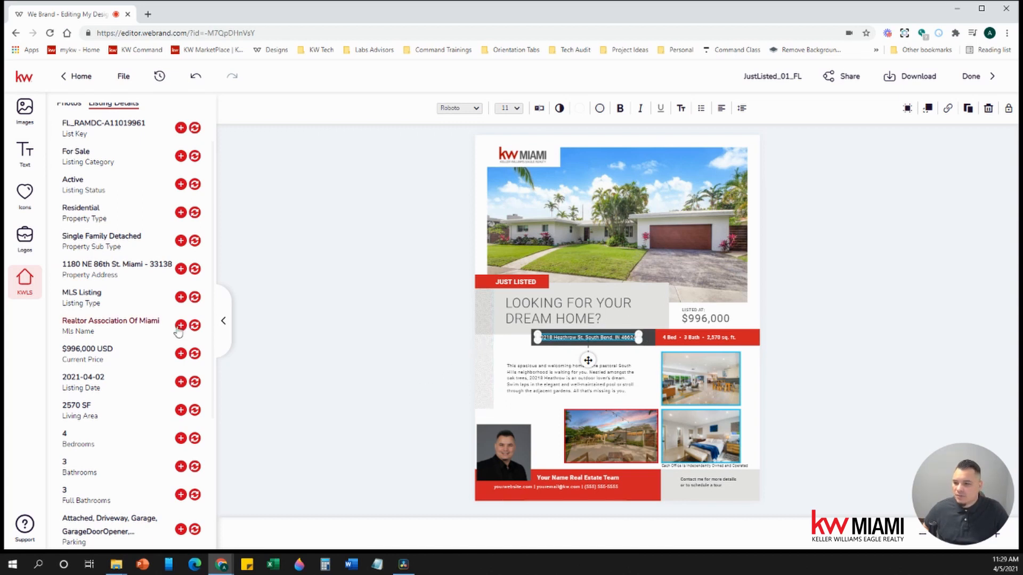
pyautogui.scroll(1, 130, 348)
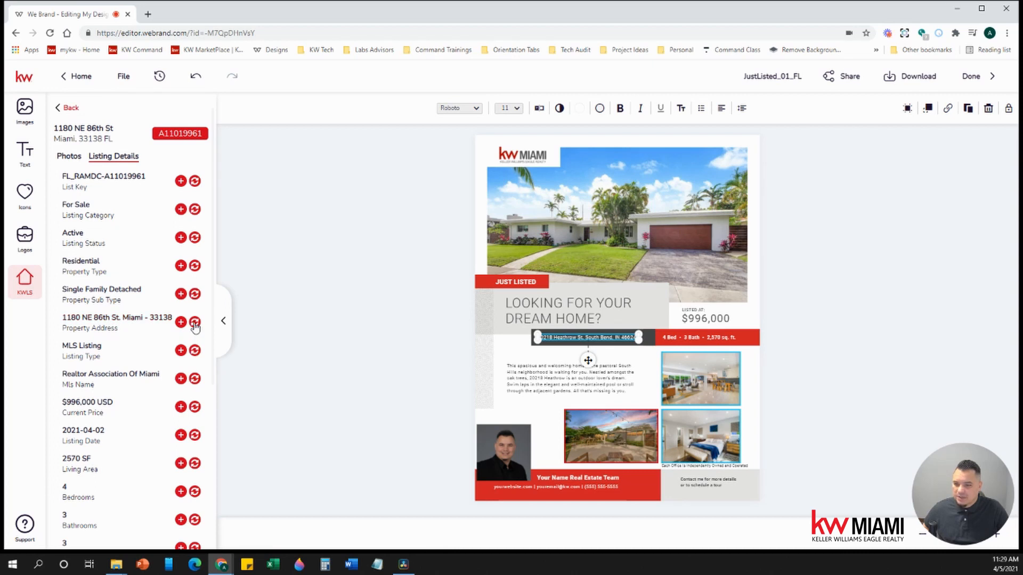
pyautogui.click(195, 322)
pyautogui.click(366, 360)
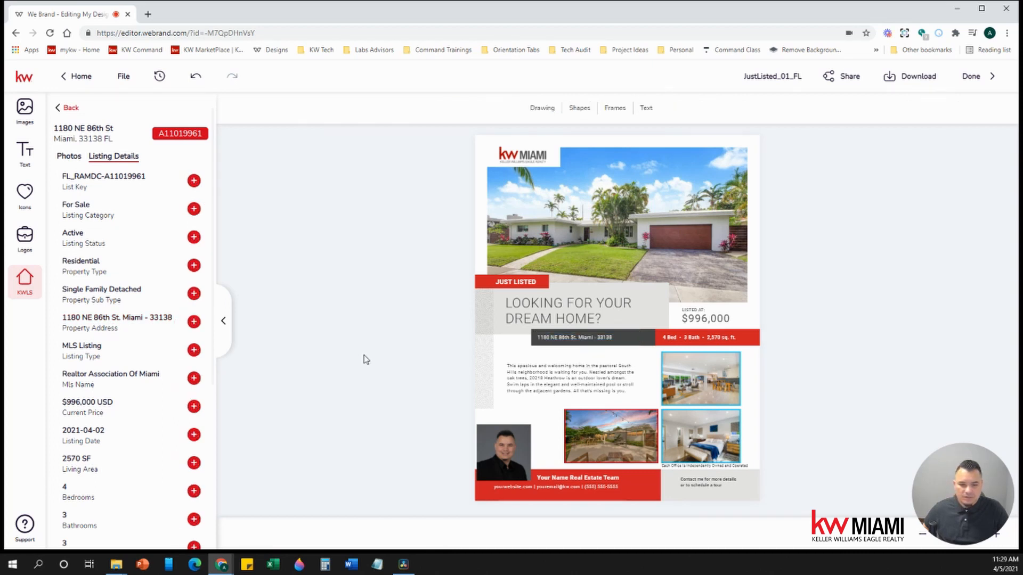
pyautogui.click(599, 337)
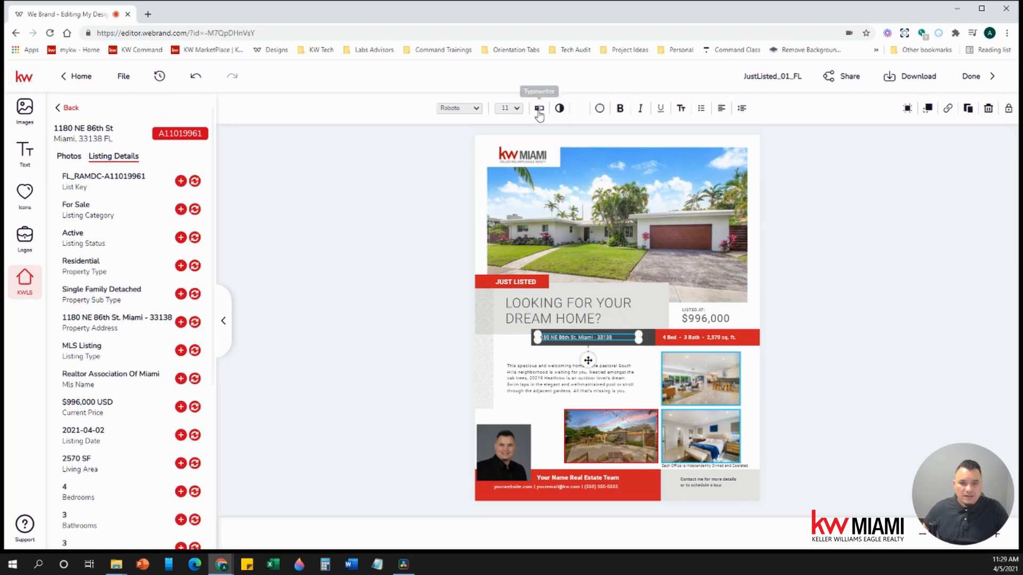
pyautogui.click(539, 108)
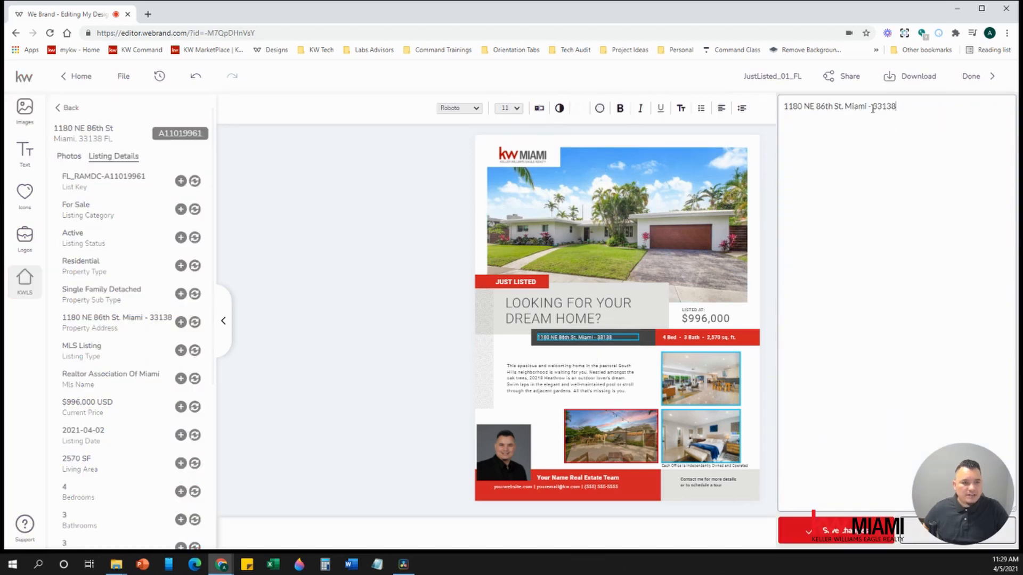
pyautogui.click(872, 108)
pyautogui.press('BackSpace')
pyautogui.press('BackSpace')
pyautogui.press('BackSpace')
pyautogui.write(', FL')
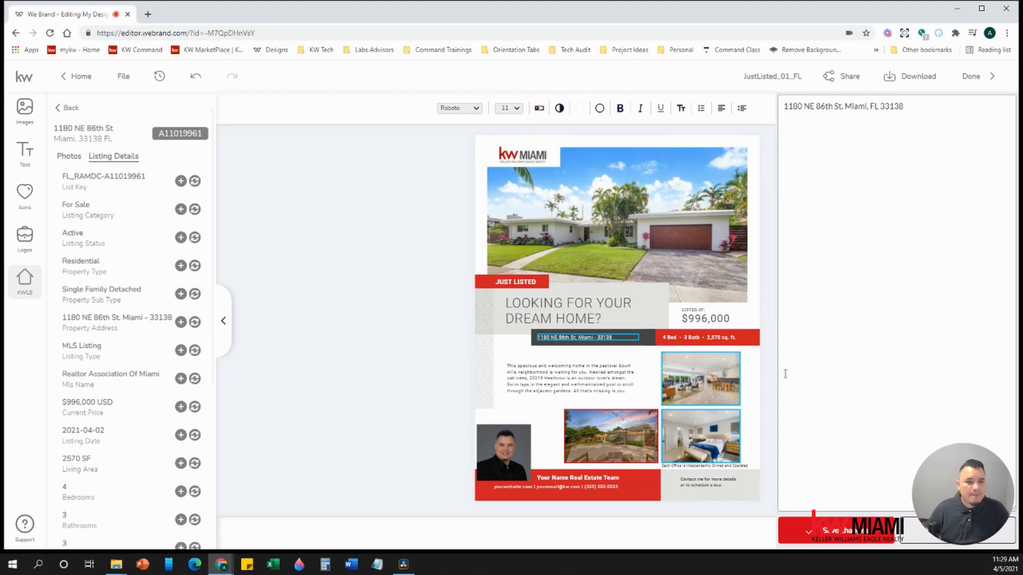
pyautogui.click(819, 532)
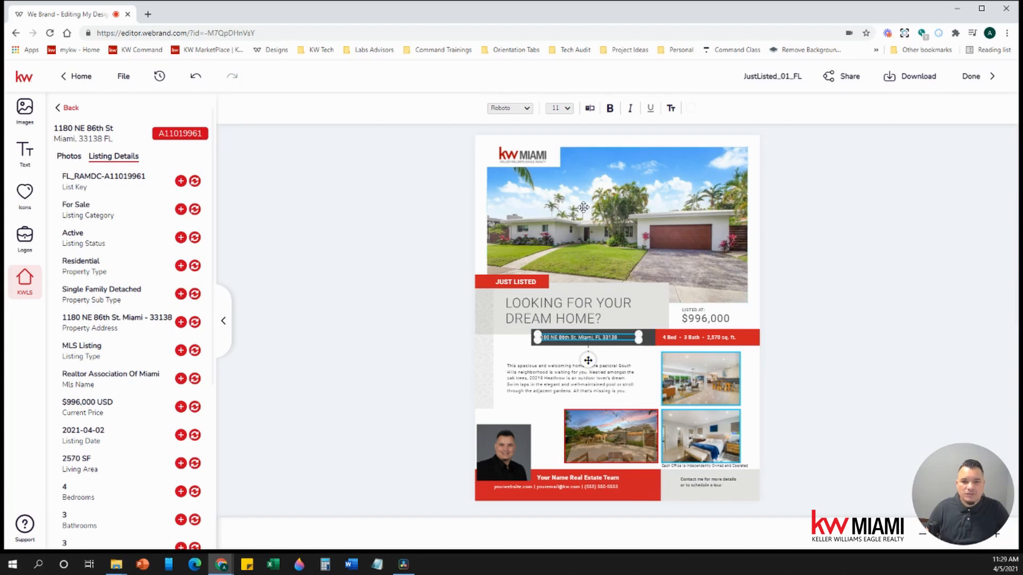
# - Make the address line 16 pt italic Arial in a wider text box
pyautogui.click(566, 109)
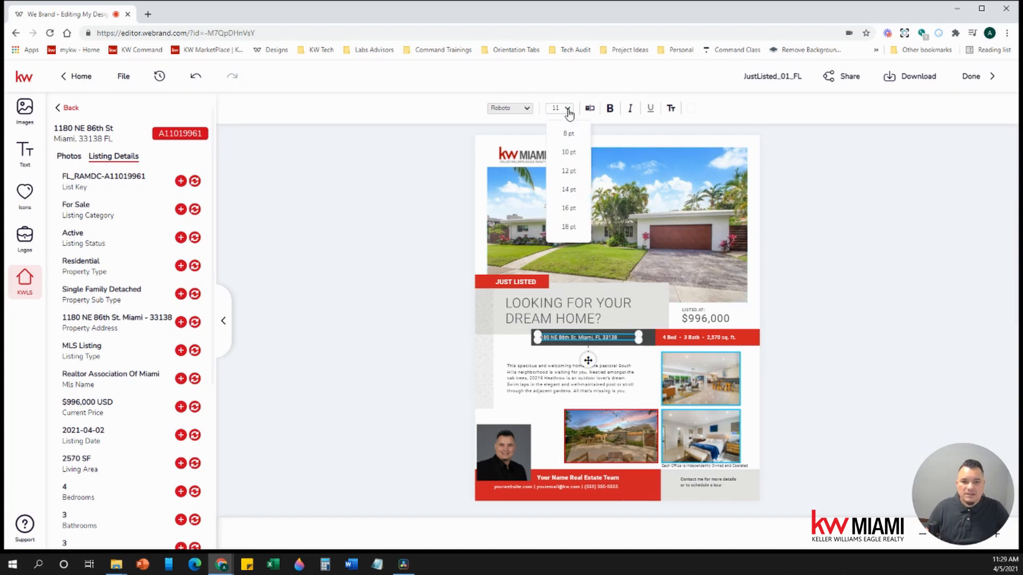
pyautogui.click(567, 211)
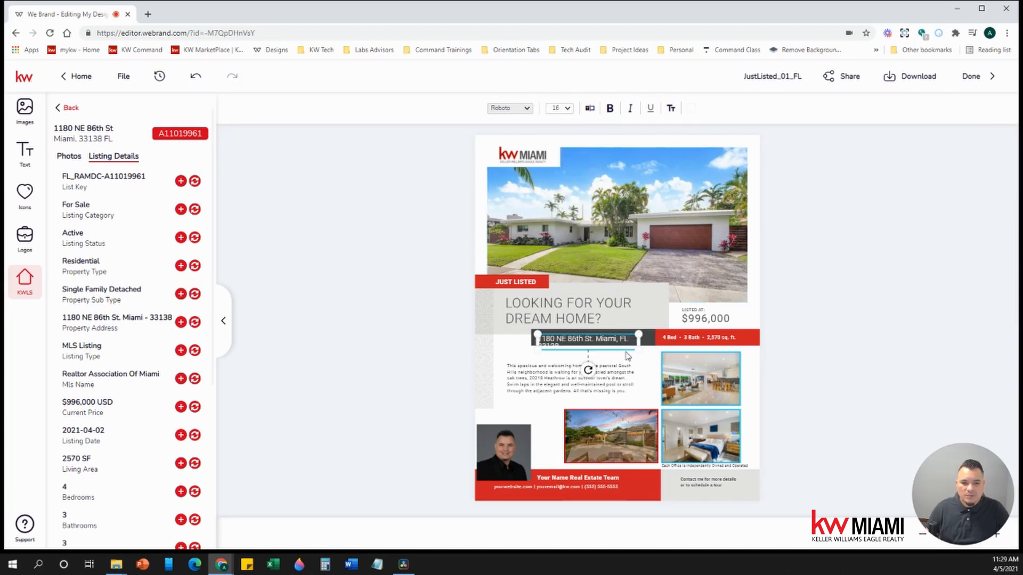
pyautogui.moveTo(640, 341)
pyautogui.mouseDown()
pyautogui.moveTo(656, 343)
pyautogui.moveTo(607, 336)
pyautogui.mouseUp()
pyautogui.click(613, 338)
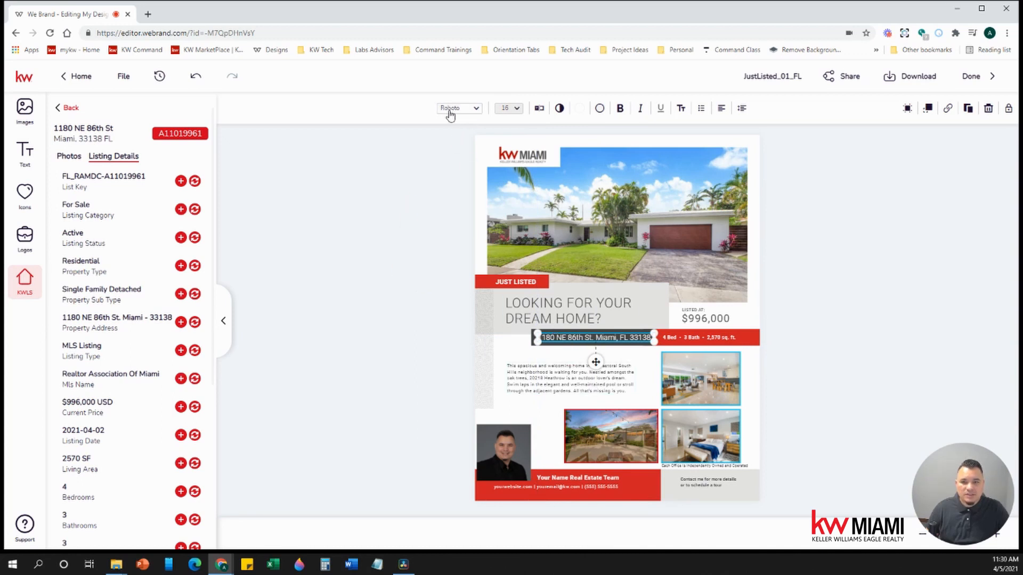
pyautogui.click(475, 109)
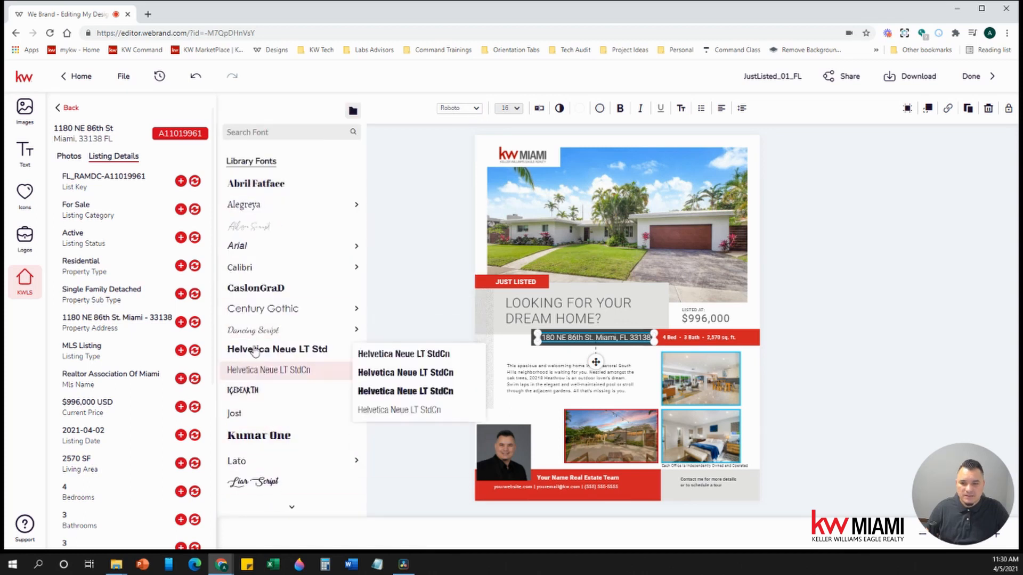
pyautogui.click(367, 247)
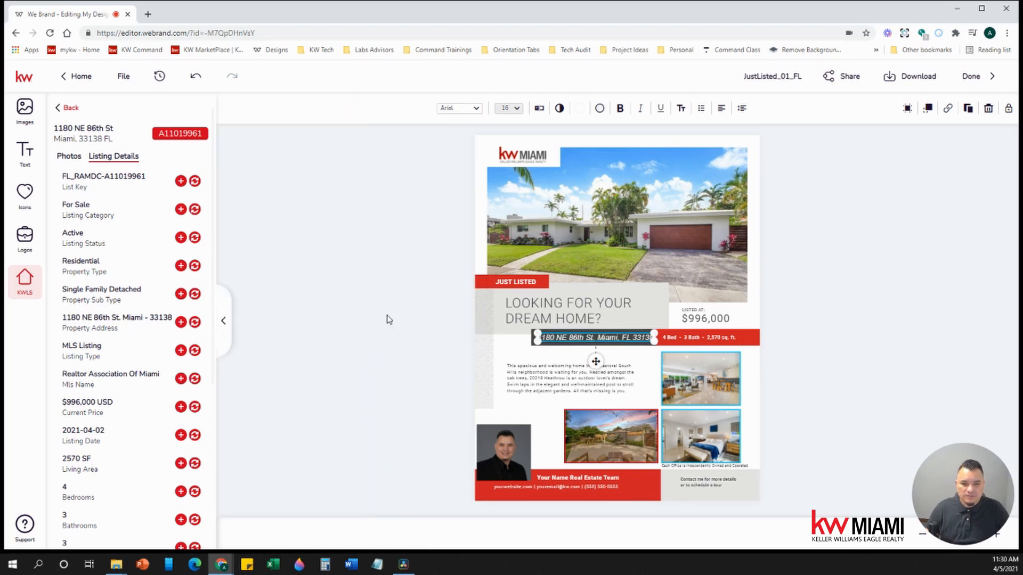
pyautogui.click(403, 283)
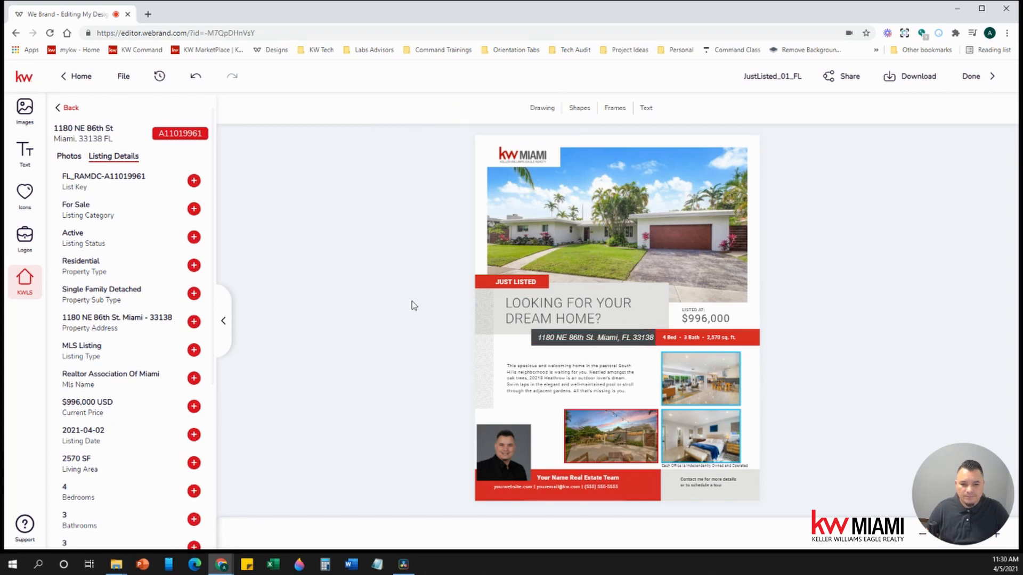
# - Replace the placeholder team name with the agent's full name
pyautogui.click(560, 479)
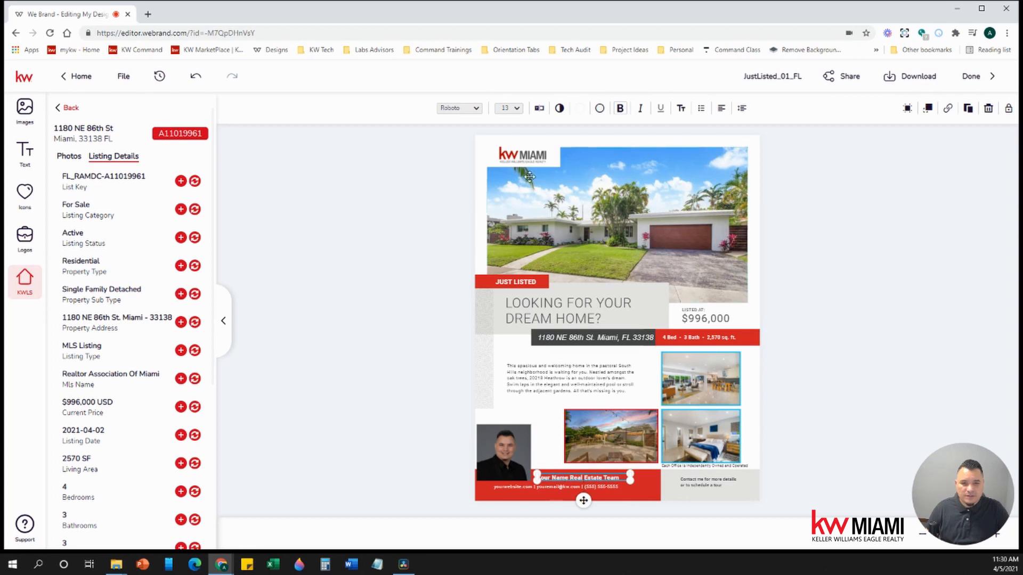
pyautogui.click(539, 109)
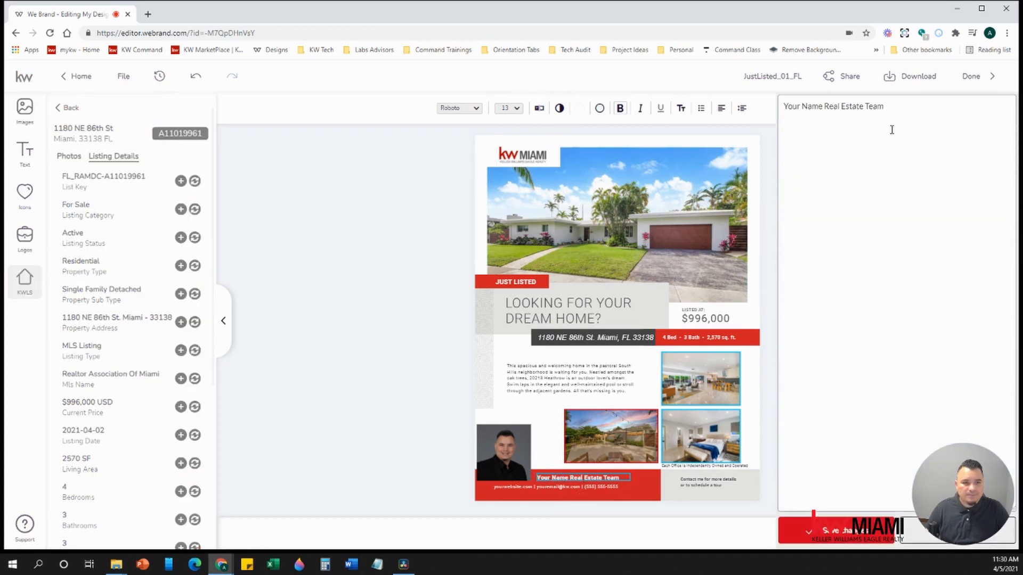
pyautogui.hotkey('ctrl', 'a')
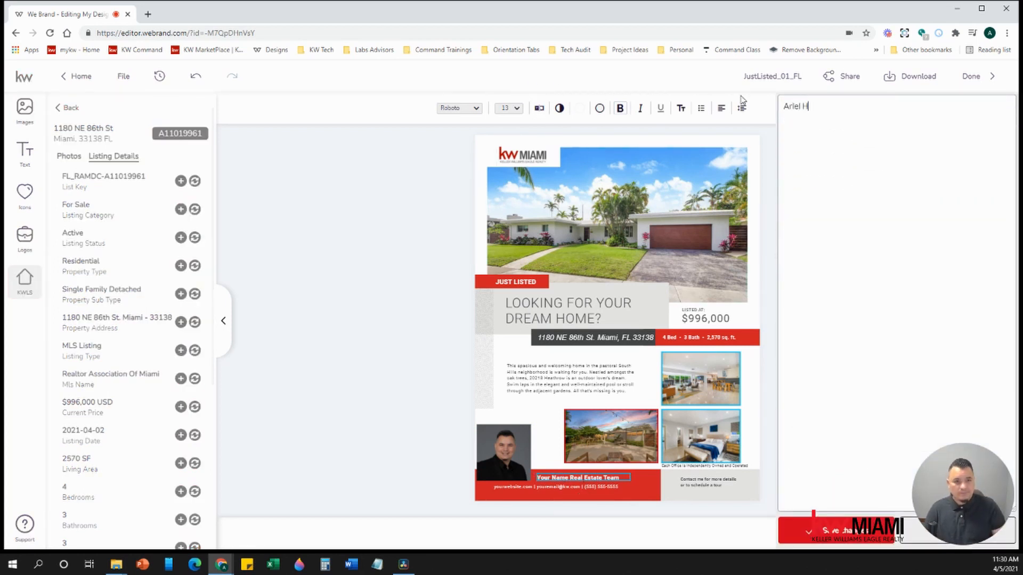
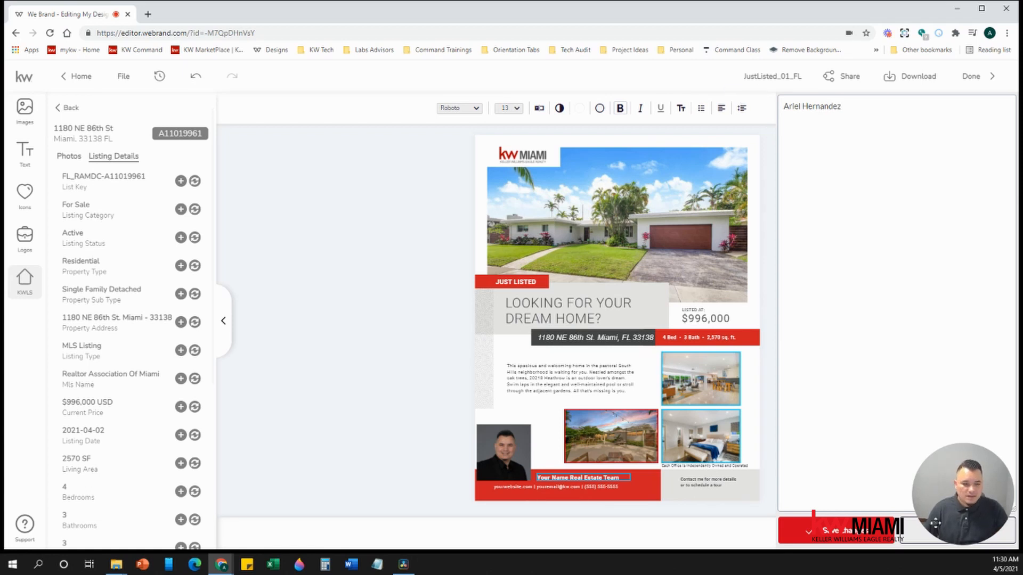
pyautogui.click(825, 543)
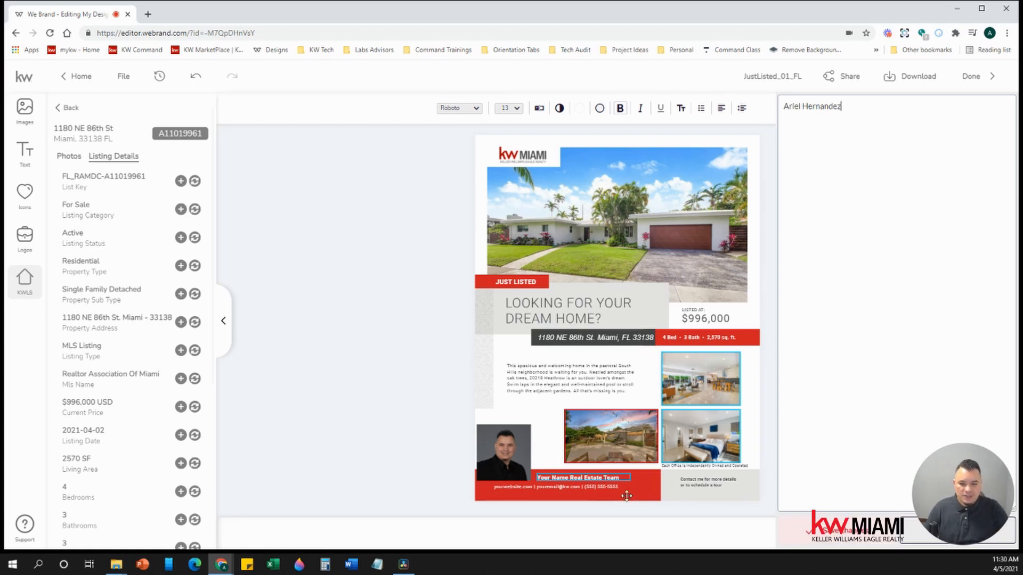
# - Replace the contact line's placeholder website, e-mail and phone number with the agent's own details
pyautogui.click(574, 488)
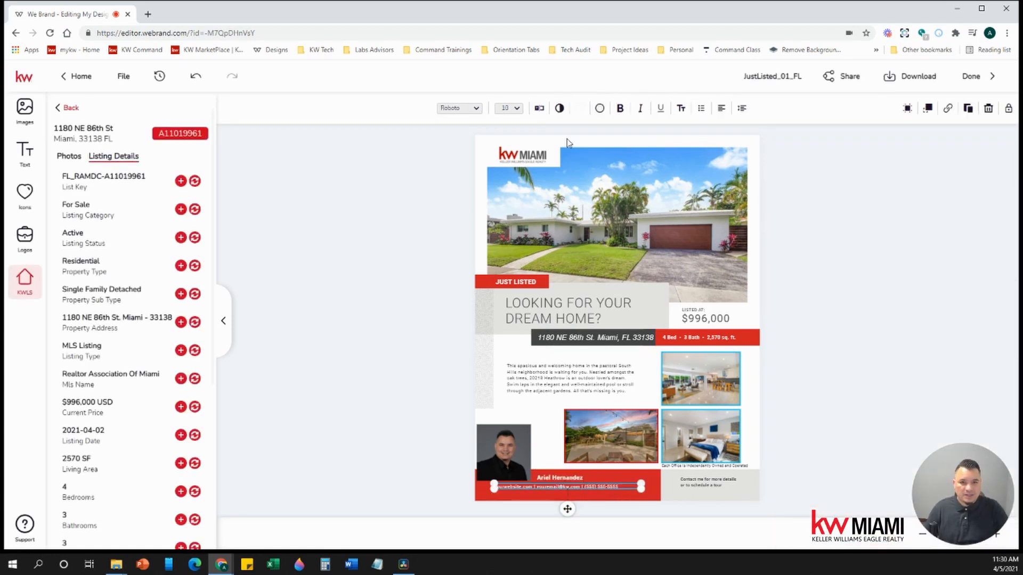
pyautogui.click(539, 108)
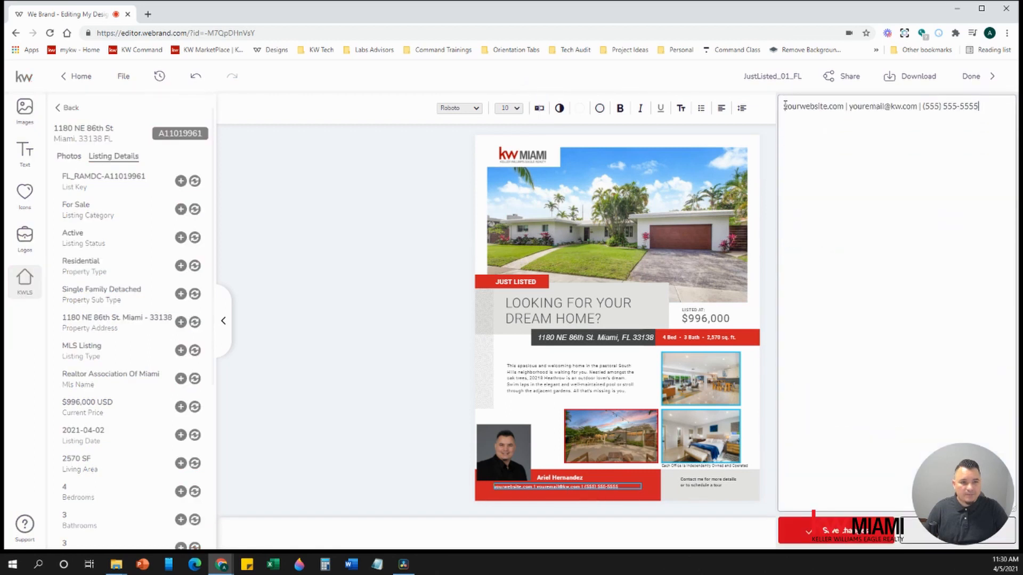
pyautogui.moveTo(785, 105); pyautogui.dragTo(828, 108)
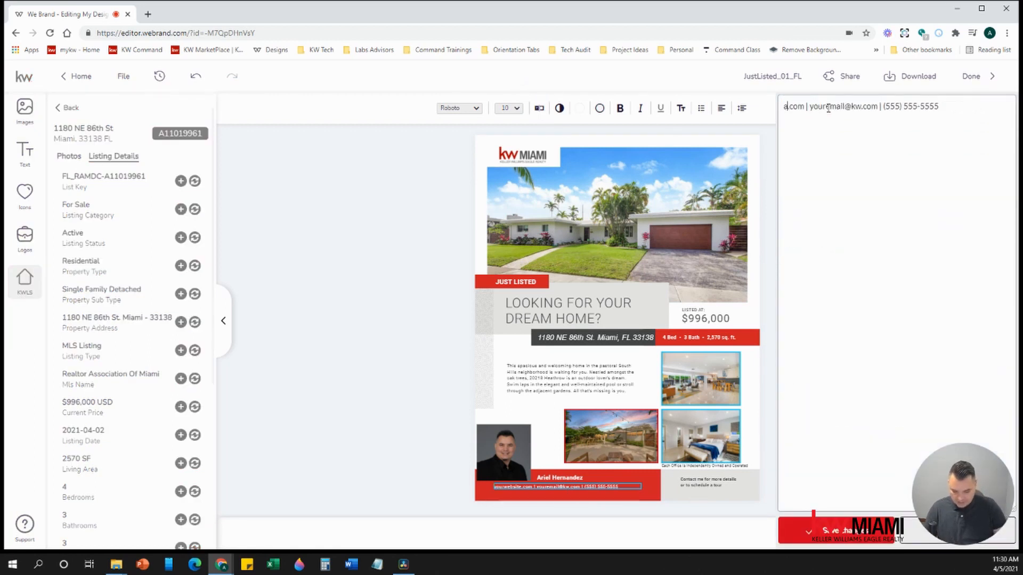
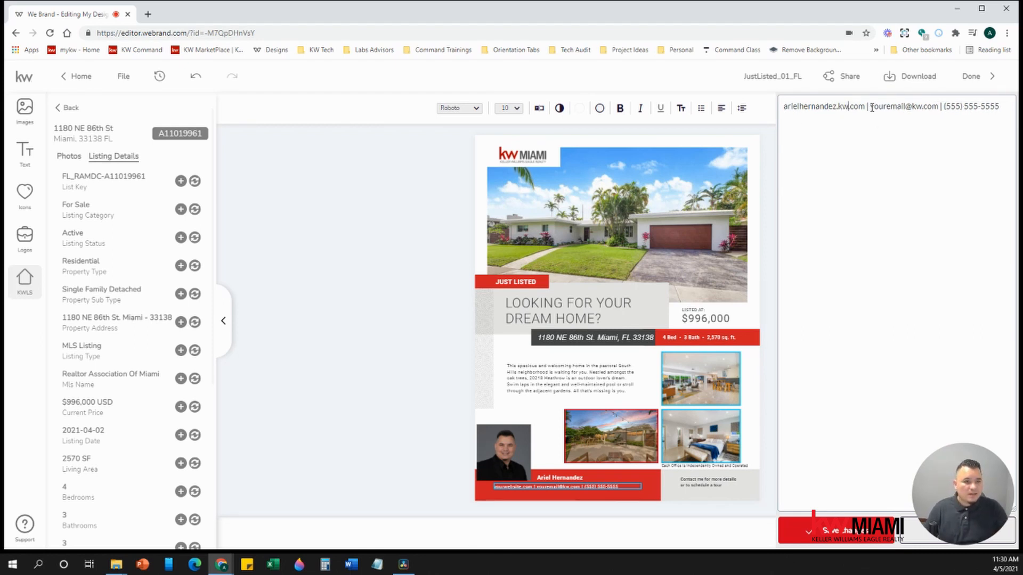
pyautogui.moveTo(871, 107); pyautogui.dragTo(902, 105)
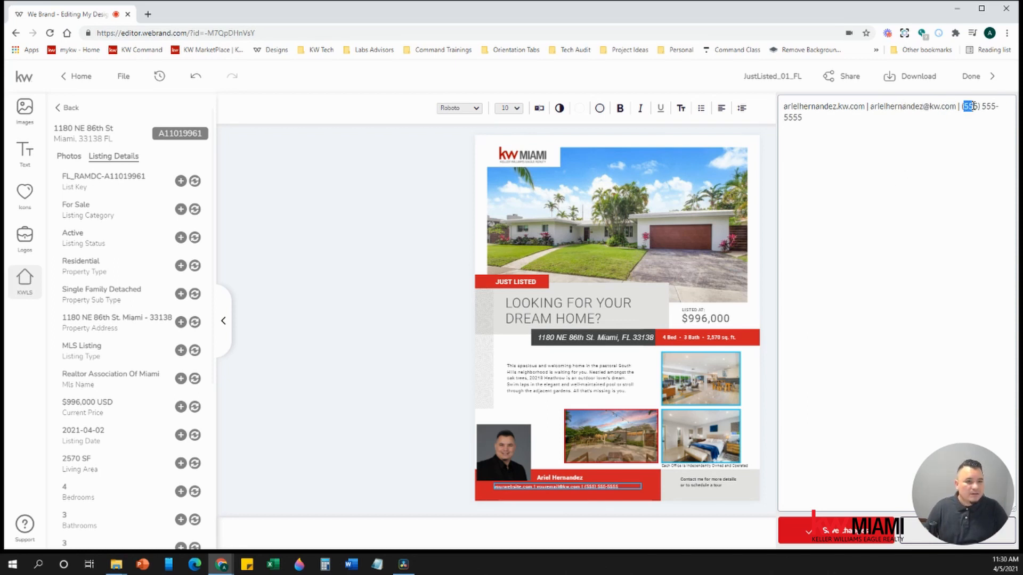
pyautogui.moveTo(972, 106); pyautogui.dragTo(970, 103)
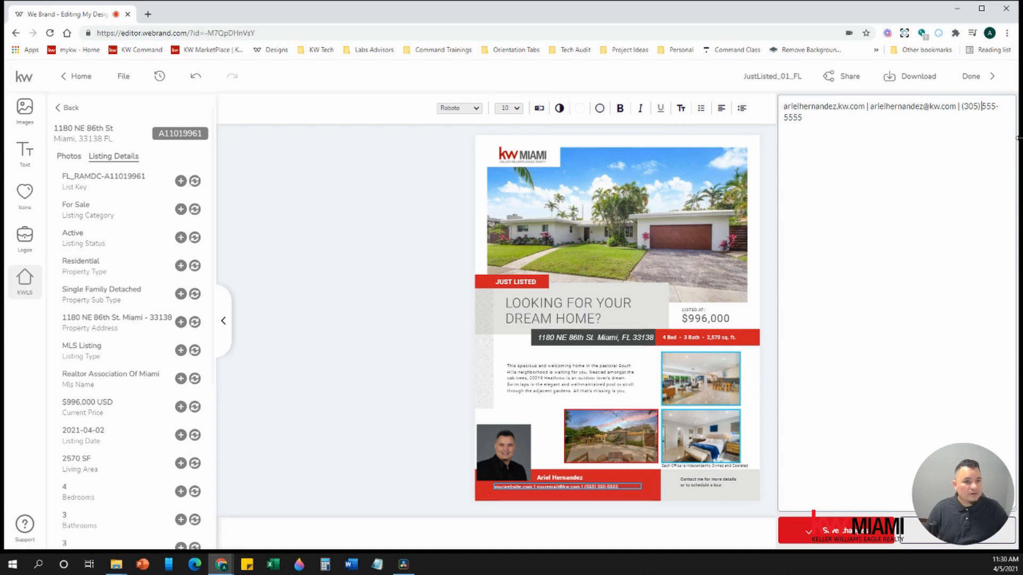
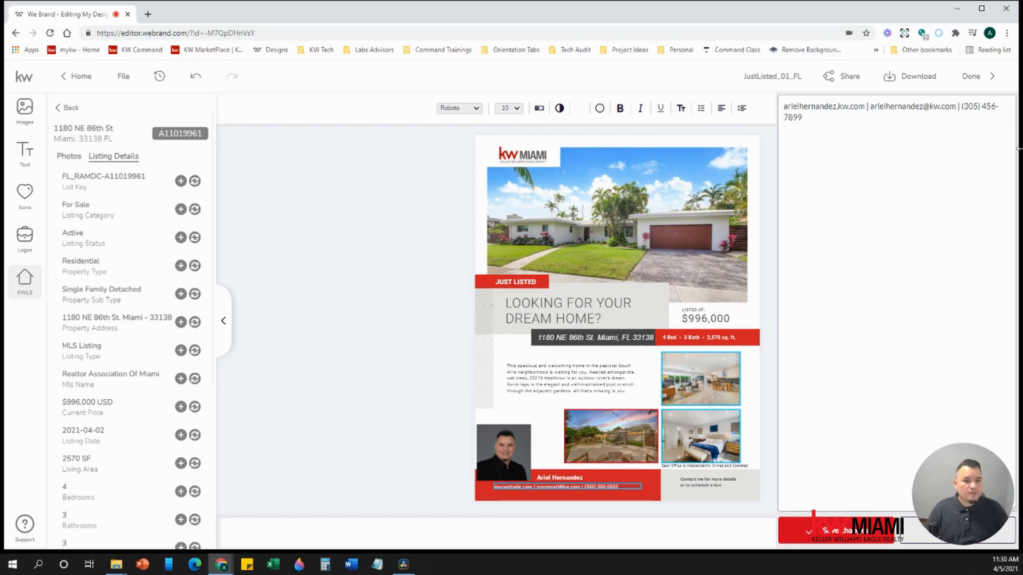
pyautogui.click(836, 530)
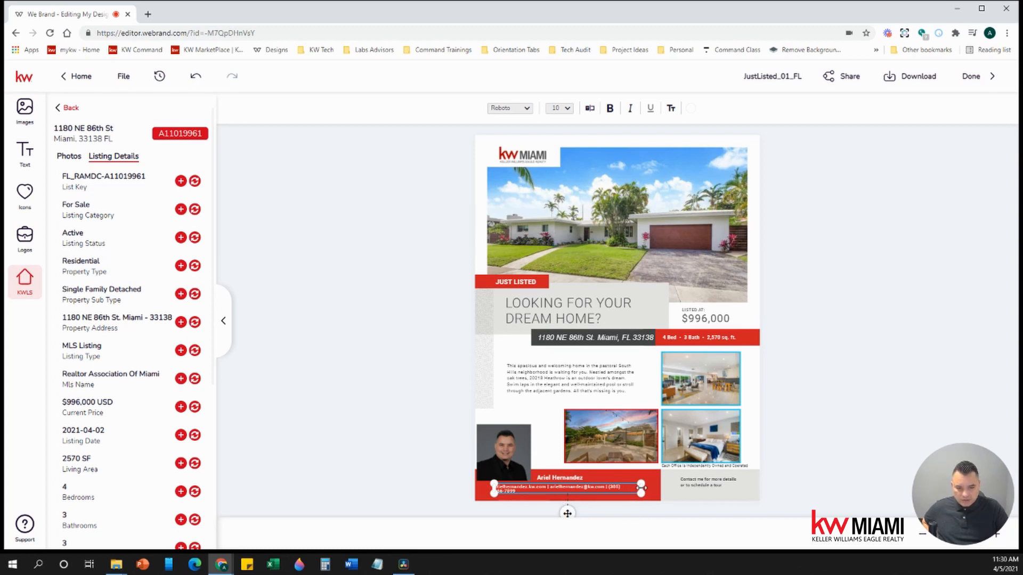
# - Widen the contact box on both sides, set its text to 12 pt, and nudge it down
pyautogui.moveTo(642, 487); pyautogui.dragTo(651, 488)
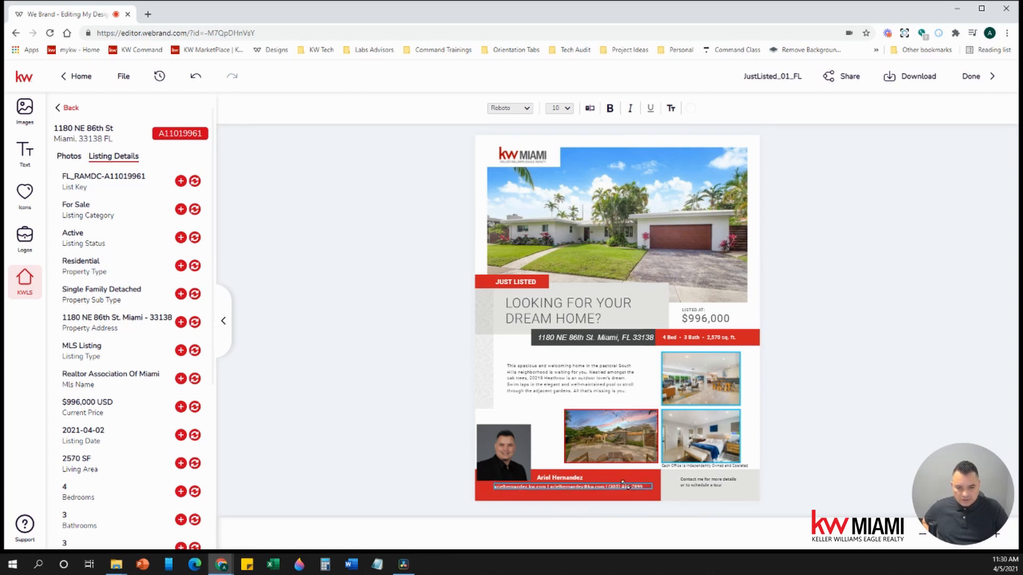
pyautogui.click(512, 109)
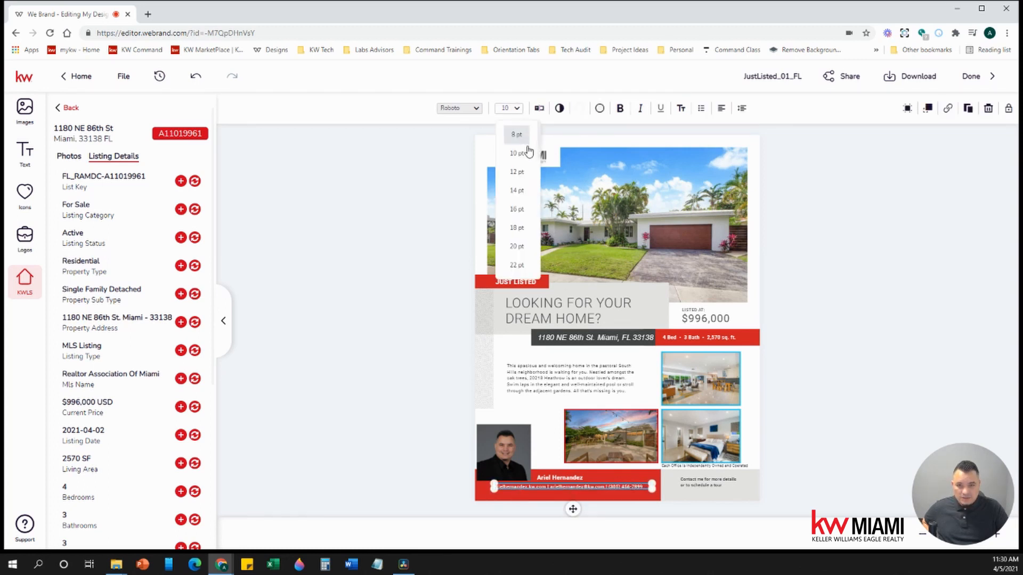
pyautogui.click(521, 193)
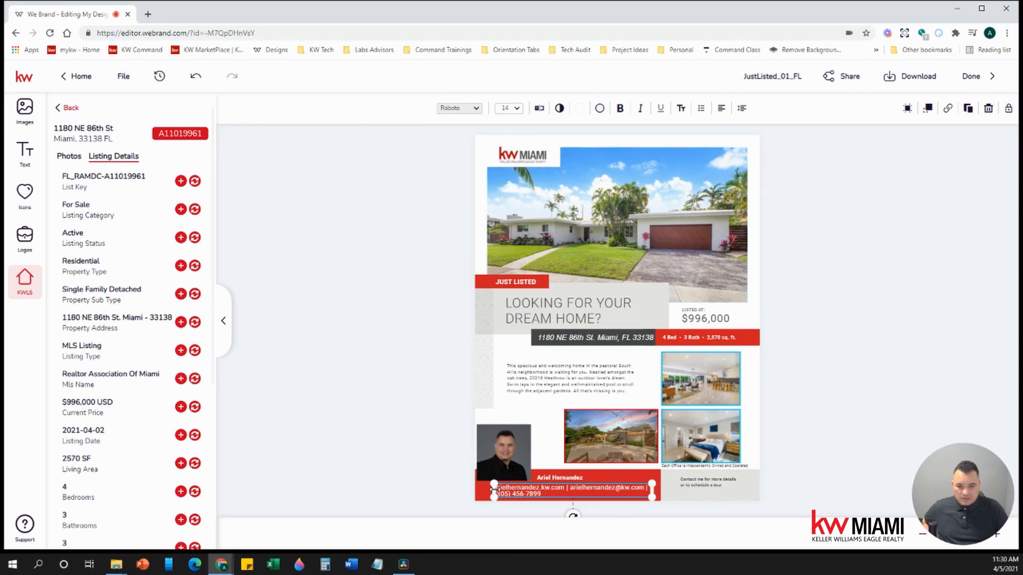
pyautogui.moveTo(493, 488); pyautogui.dragTo(476, 493)
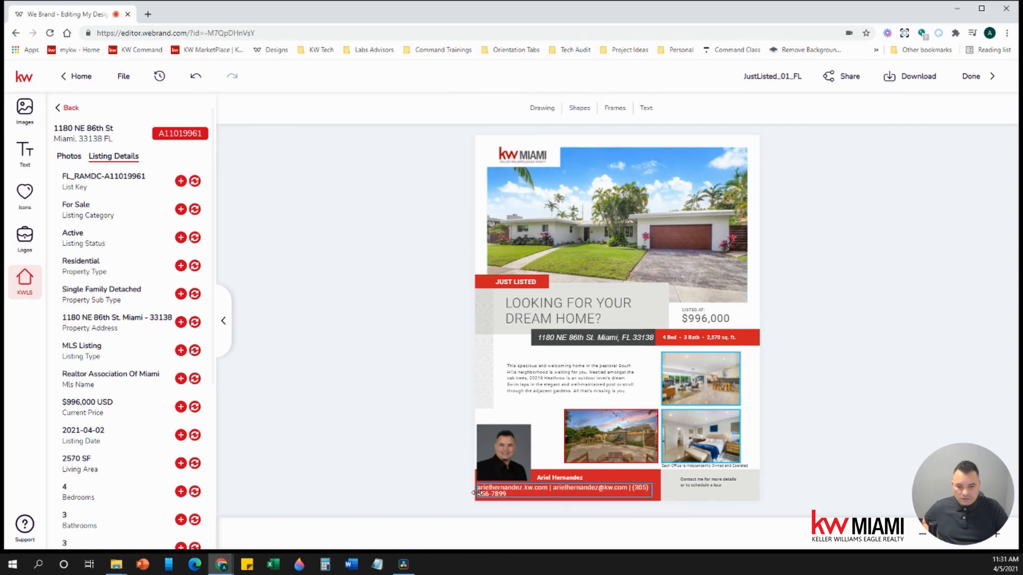
pyautogui.moveTo(655, 490); pyautogui.dragTo(658, 490)
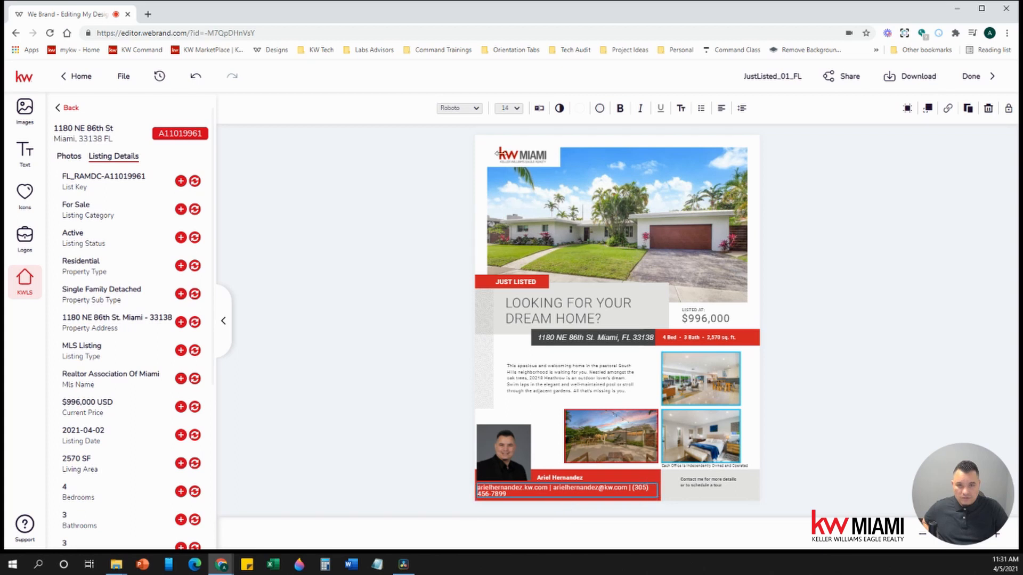
pyautogui.click(517, 109)
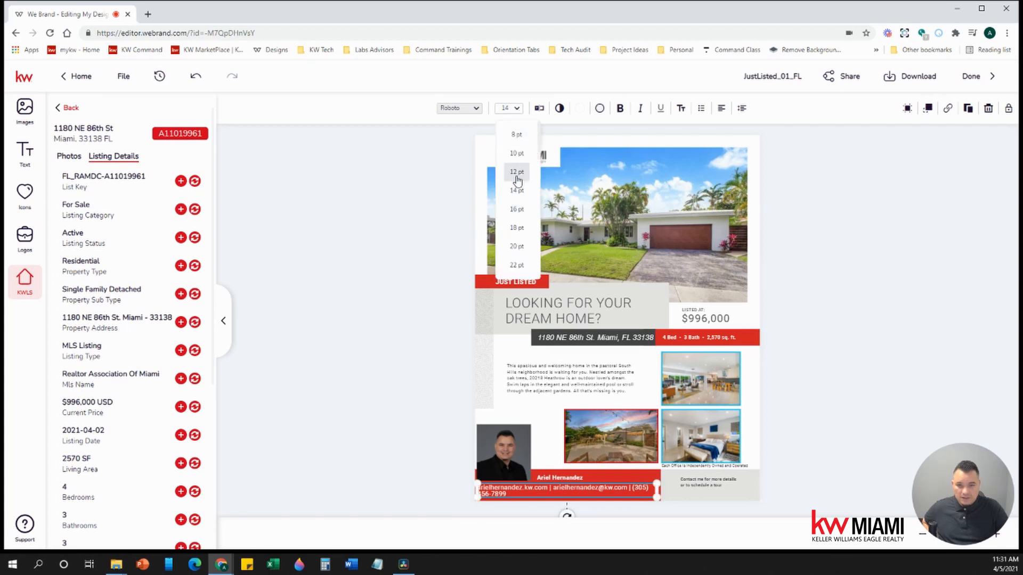
pyautogui.click(516, 180)
pyautogui.moveTo(567, 487); pyautogui.dragTo(566, 491)
# - Set the agent's name text to 18 pt
pyautogui.click(559, 476)
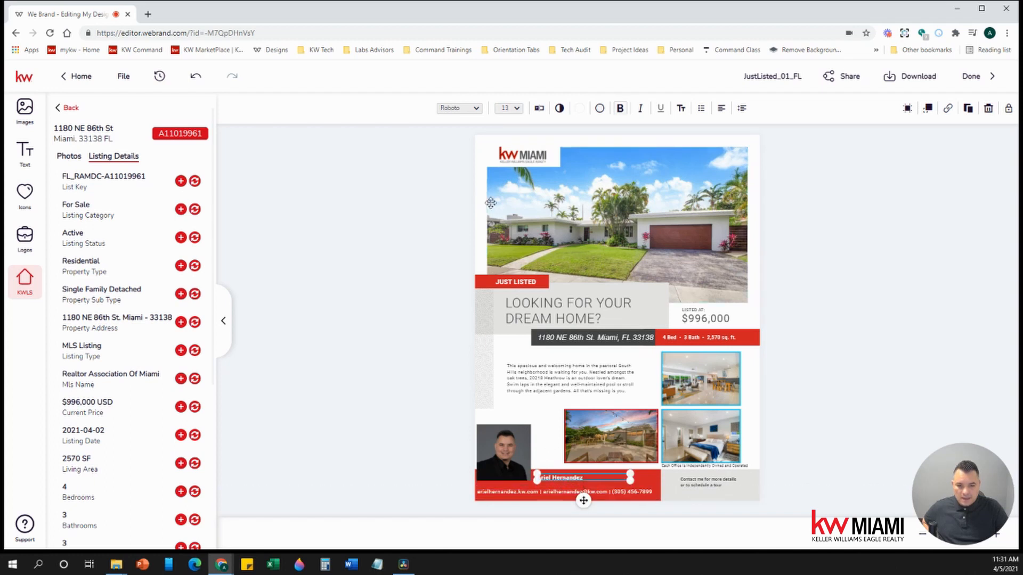
pyautogui.click(517, 108)
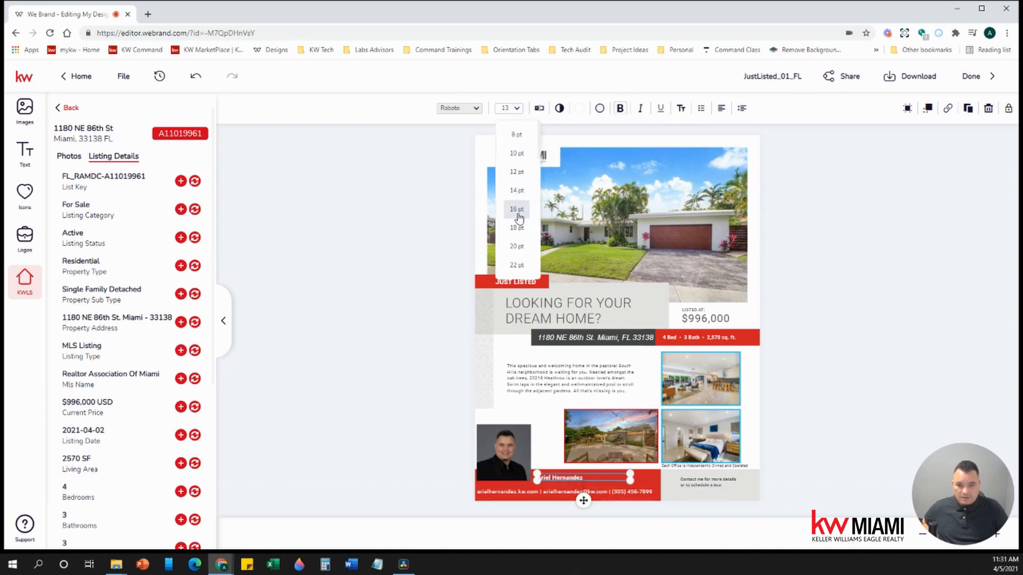
pyautogui.click(517, 215)
pyautogui.click(517, 109)
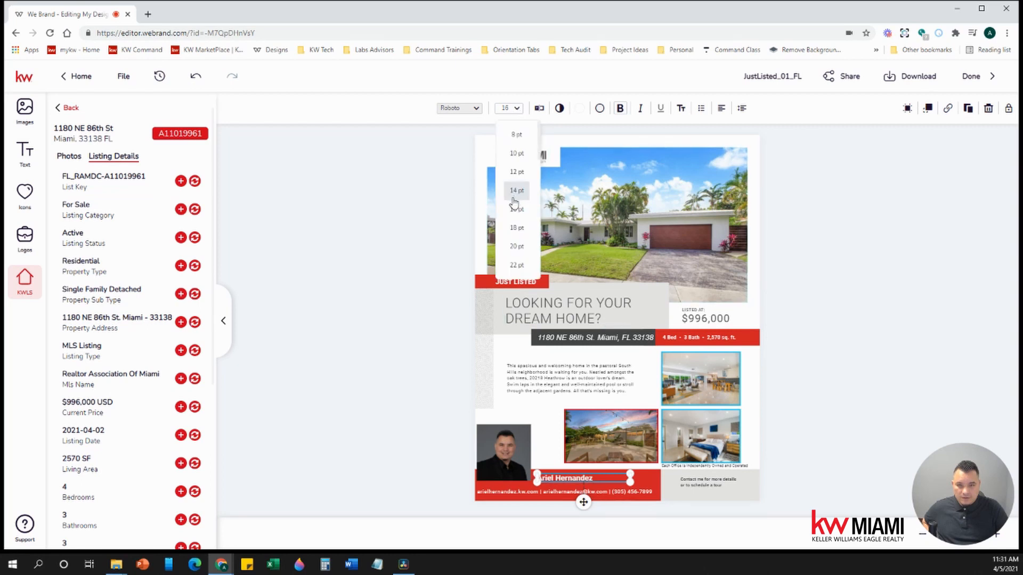
pyautogui.click(512, 213)
pyautogui.click(518, 115)
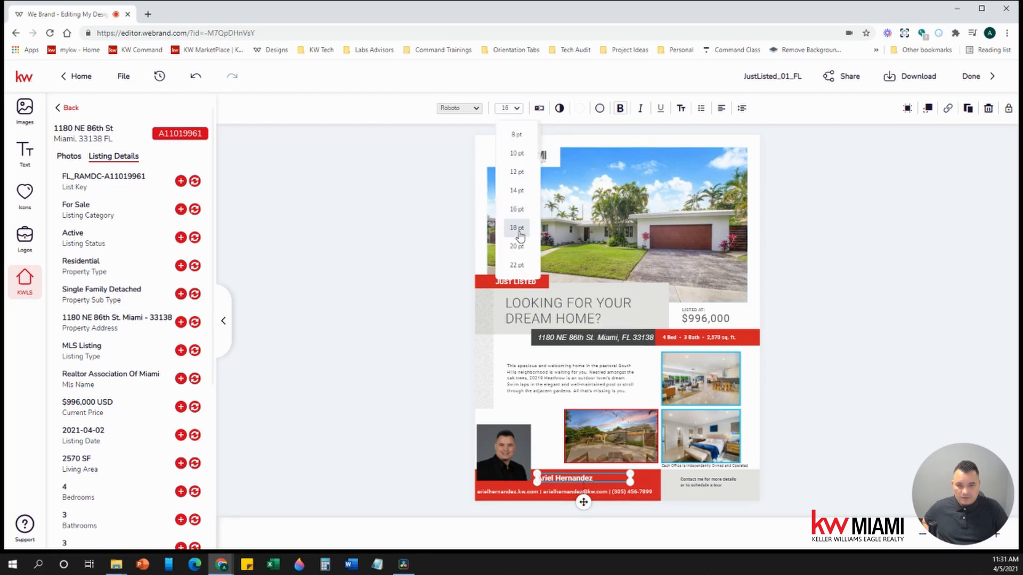
pyautogui.click(516, 228)
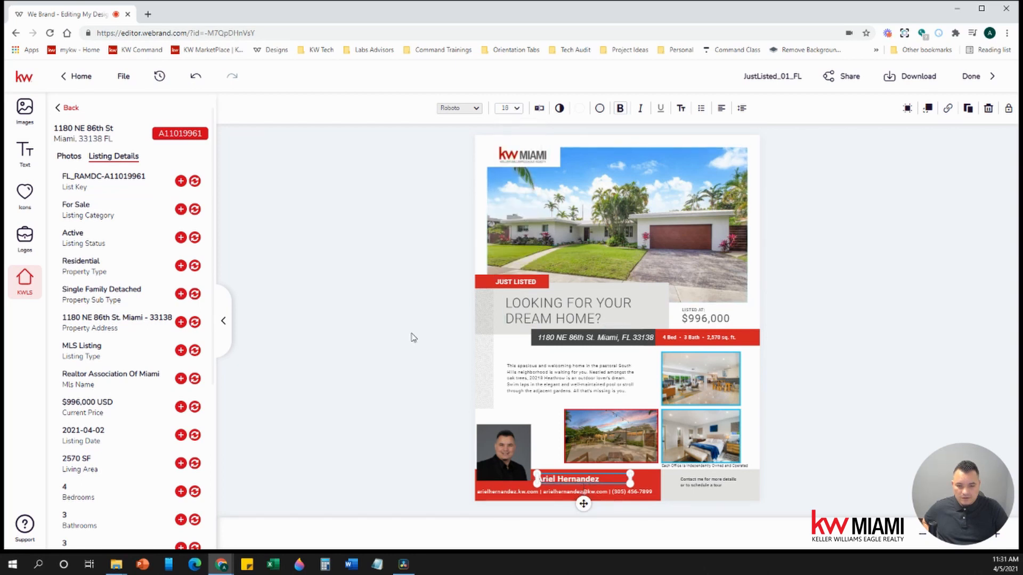
pyautogui.click(387, 407)
# - Narrow the name box to fit the name and nudge the agent photo slightly down-right
pyautogui.click(578, 479)
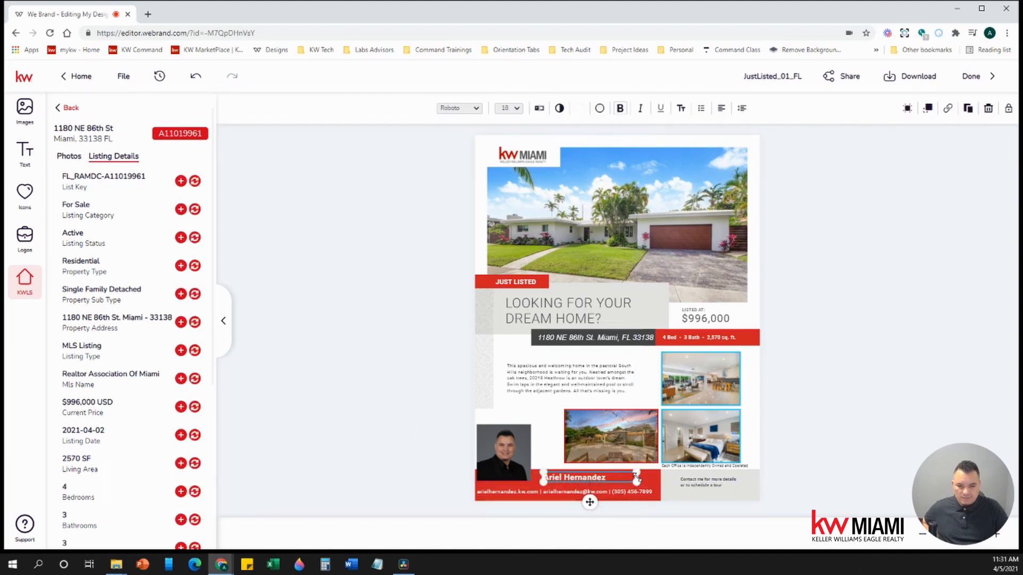
pyautogui.moveTo(636, 475); pyautogui.dragTo(582, 478)
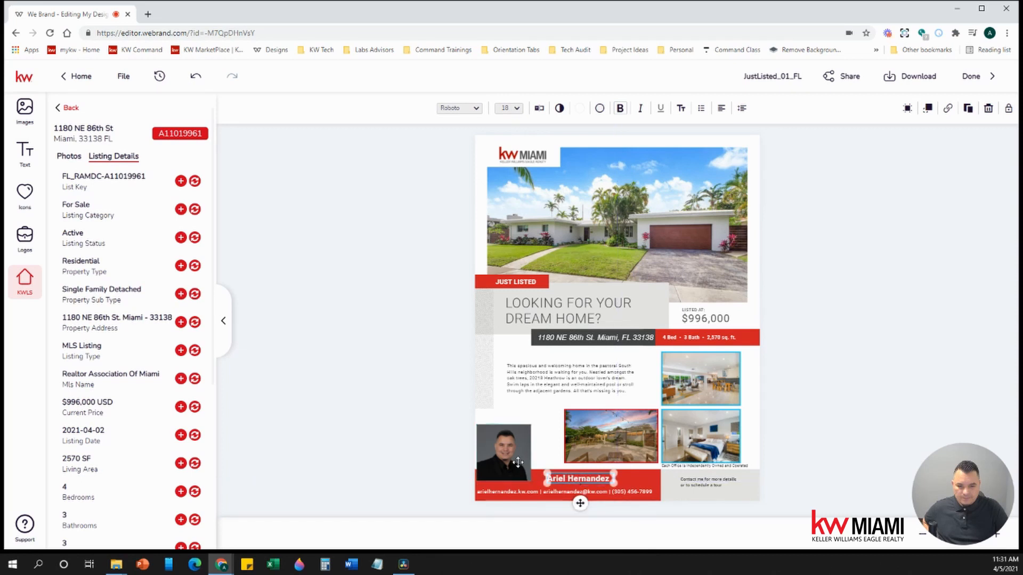
pyautogui.moveTo(504, 455); pyautogui.dragTo(506, 460)
pyautogui.click(424, 400)
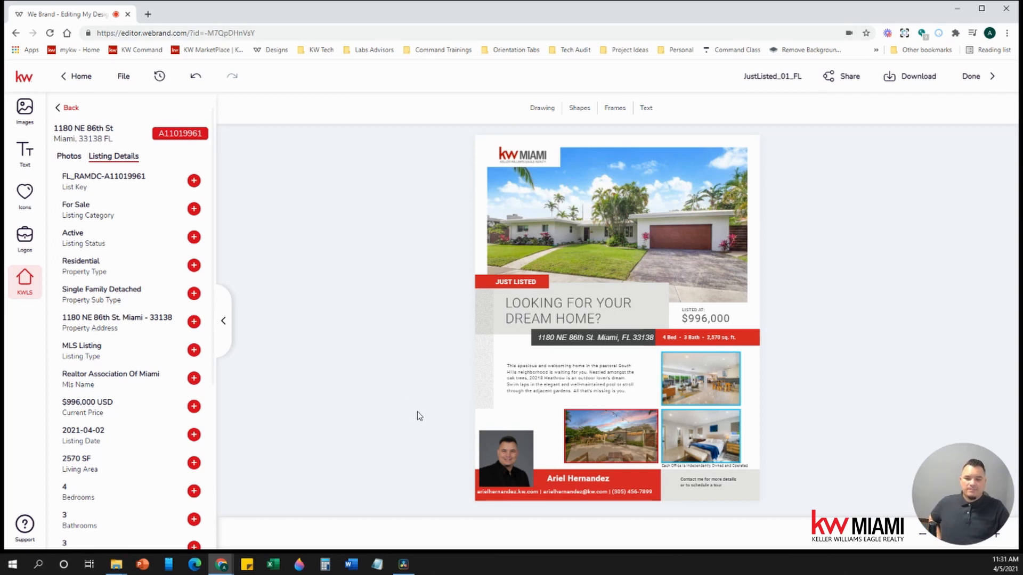
# - Select the property description paragraph and open its full South Hills text in the side editor
pyautogui.click(569, 378)
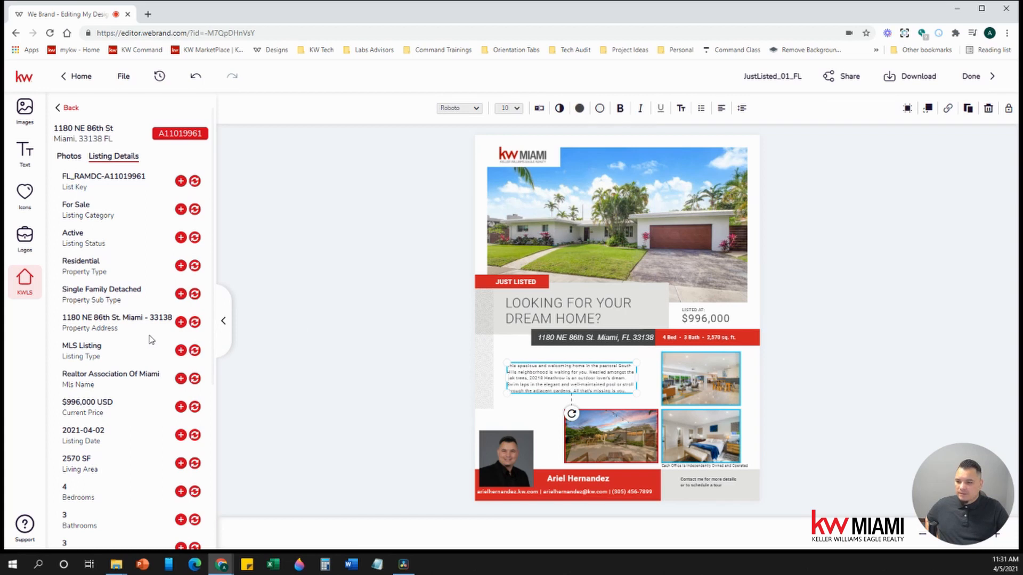
pyautogui.scroll(-5, 151, 339)
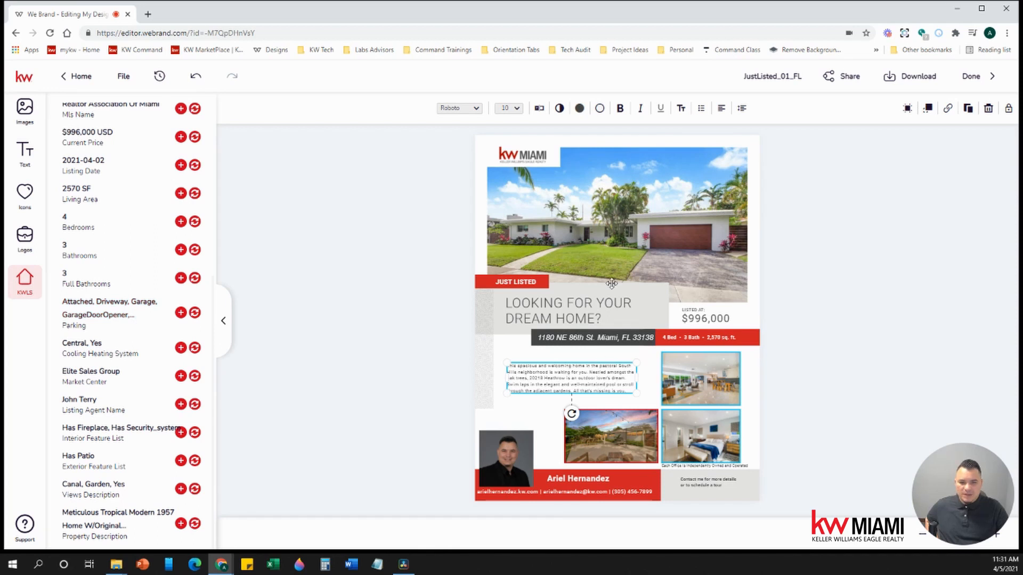
pyautogui.click(540, 109)
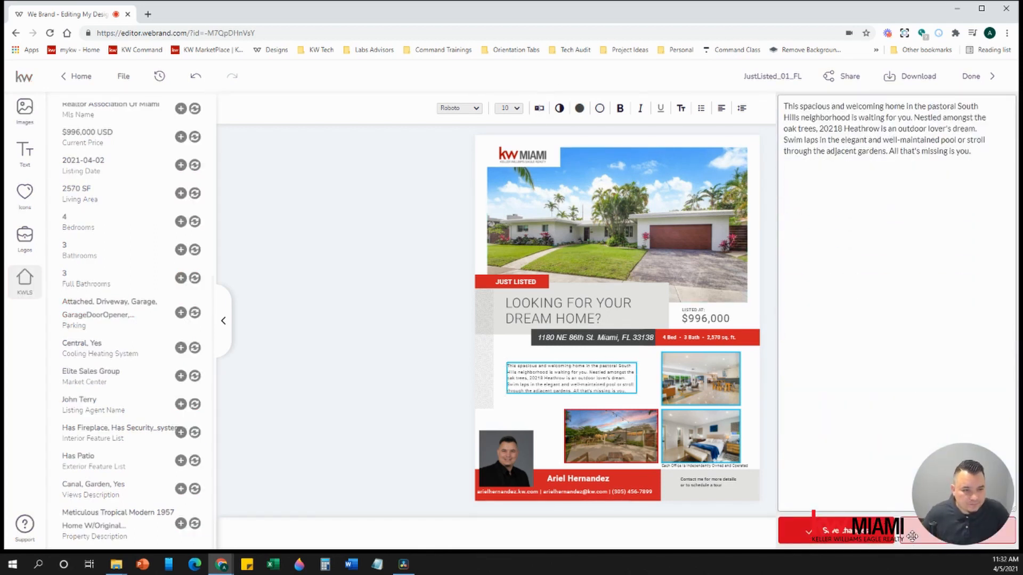
# - Change 'pastoral South Hills neighborhood' to 'heart of Miami' and add the 2 car garage and security system sentence
pyautogui.click(841, 531)
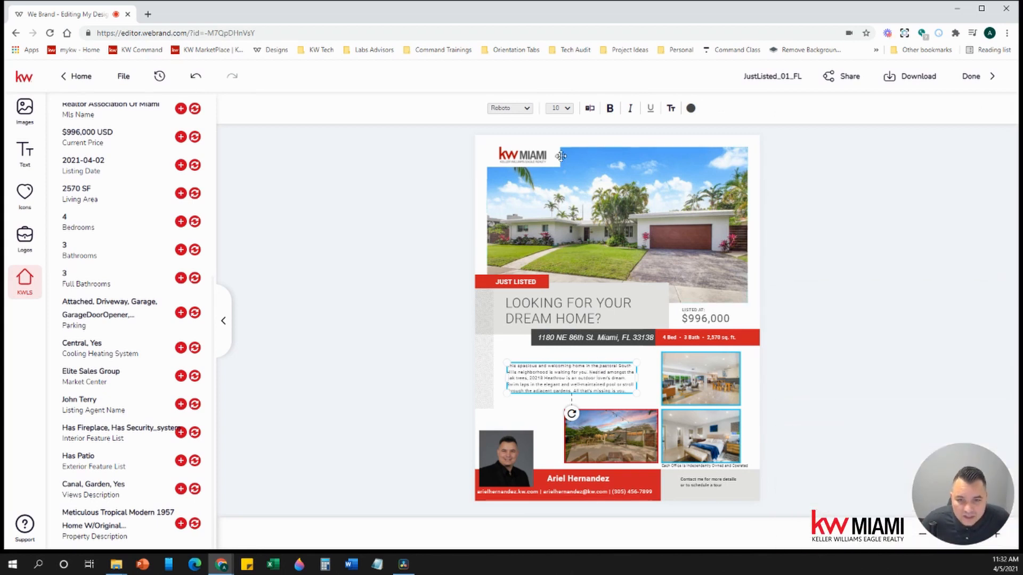
pyautogui.click(591, 109)
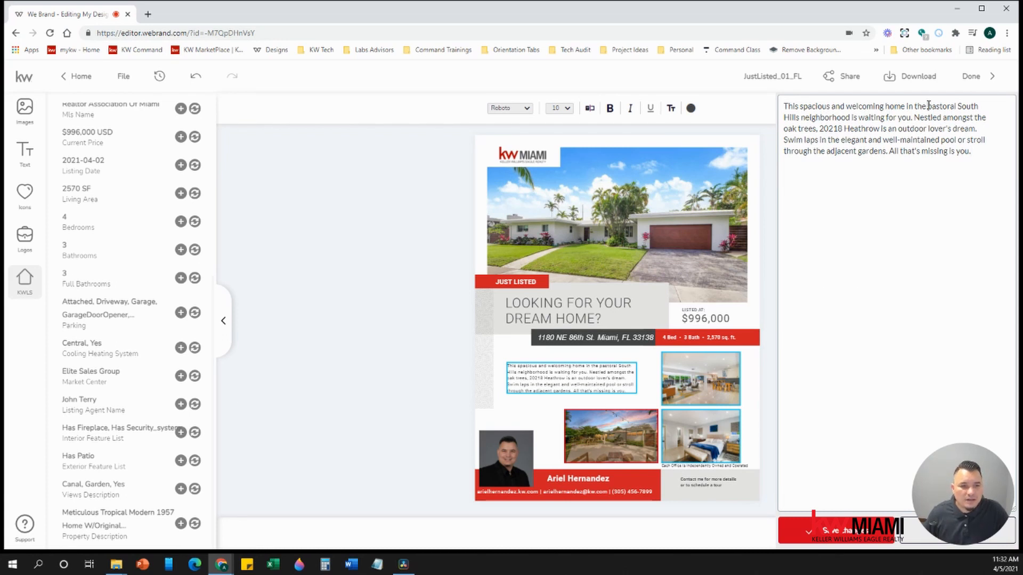
pyautogui.moveTo(928, 105); pyautogui.dragTo(852, 115)
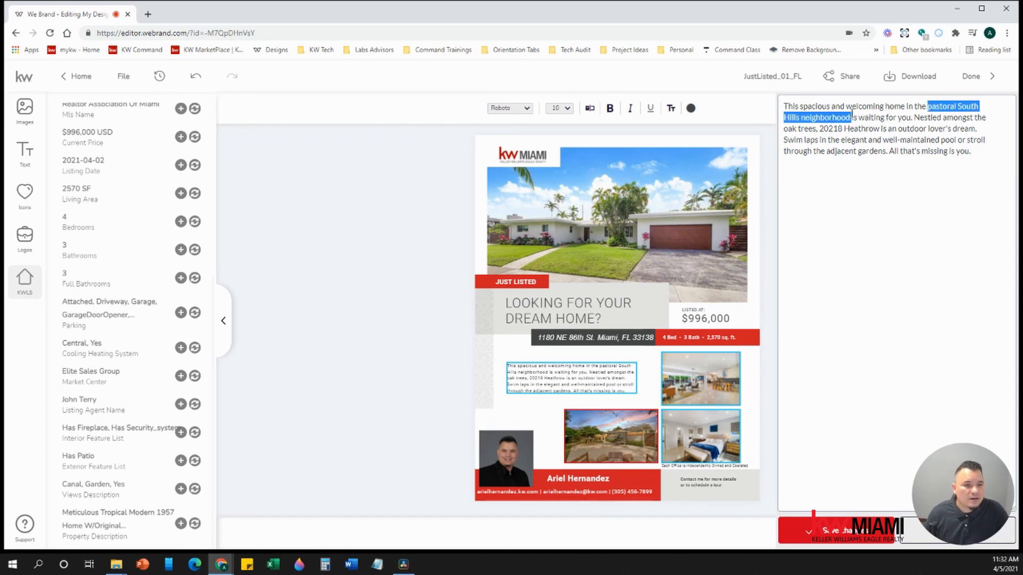
pyautogui.write('heart of')
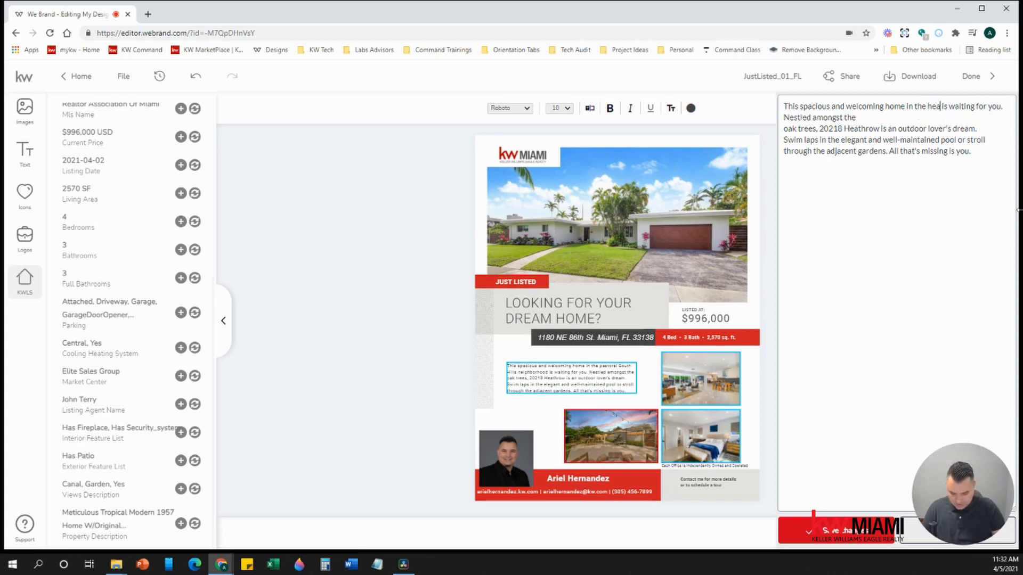
pyautogui.write(' Miami')
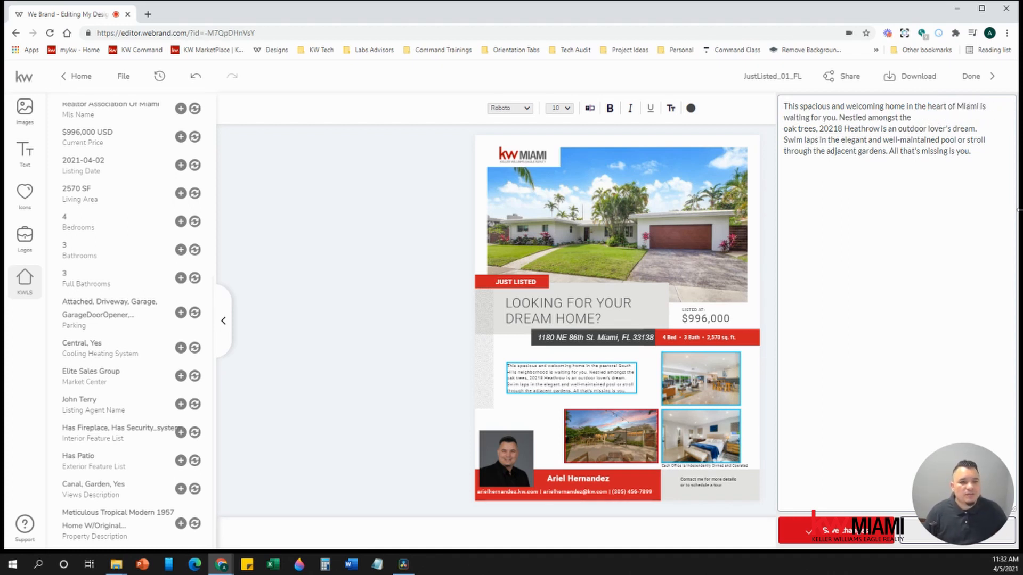
pyautogui.click(838, 117)
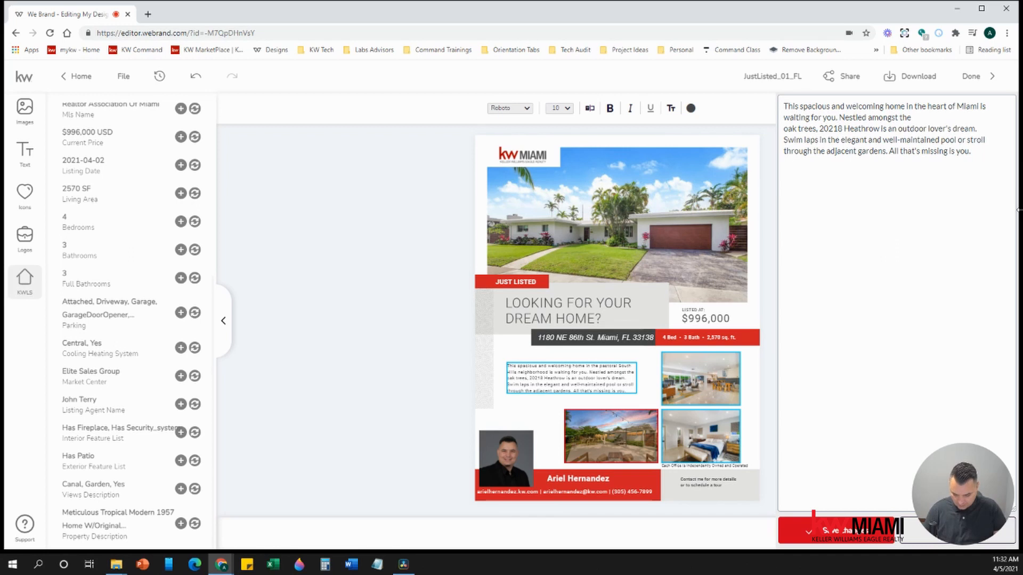
pyautogui.write('Enjoy a')
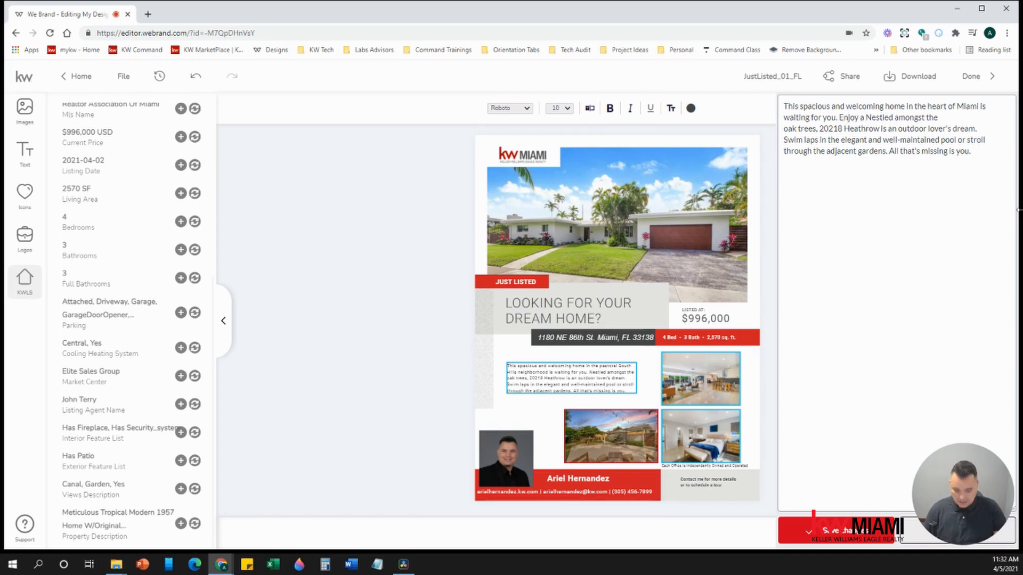
pyautogui.write(' 2 car gar')
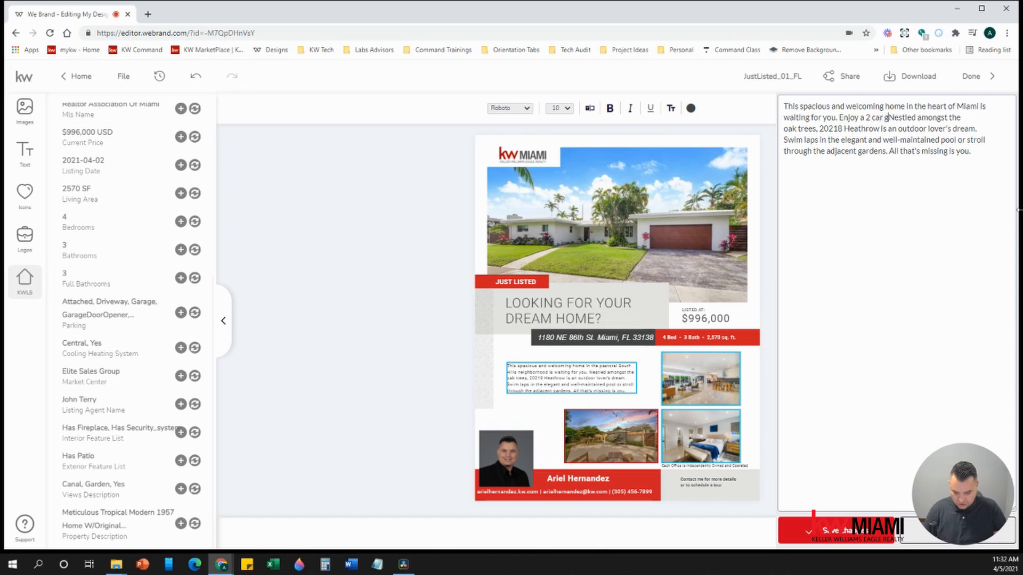
pyautogui.write('age')
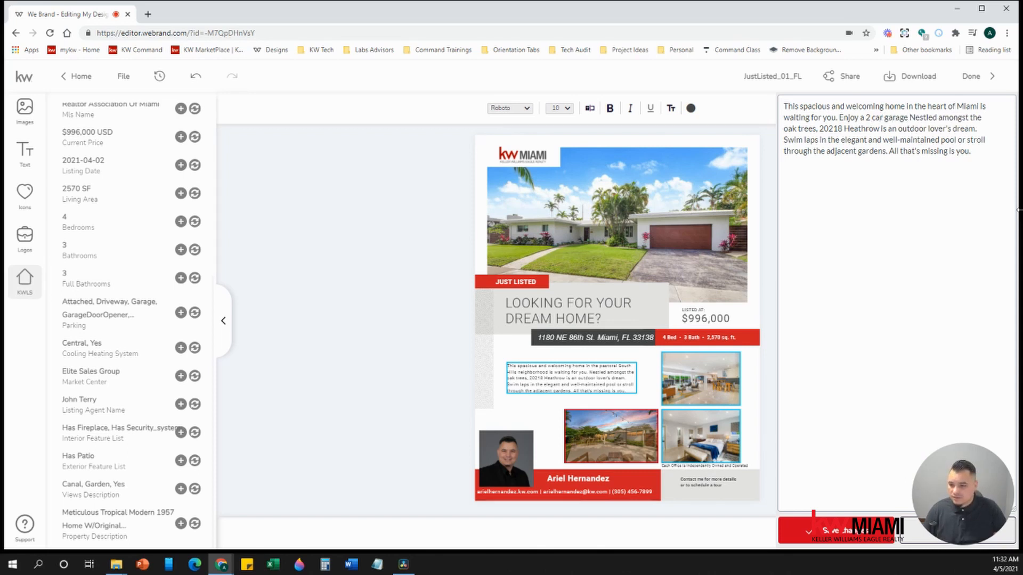
pyautogui.write(' with')
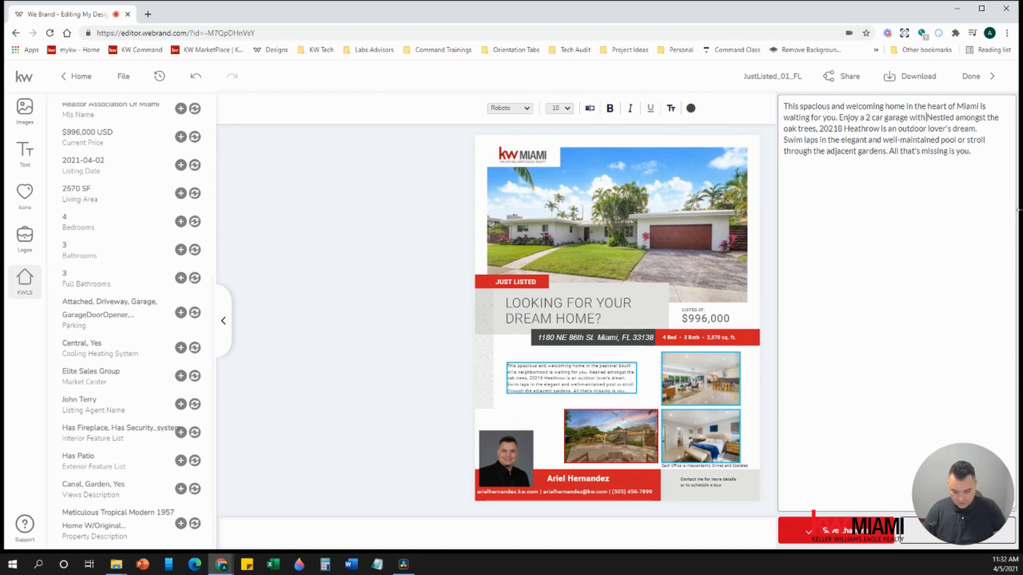
pyautogui.write(' high tech')
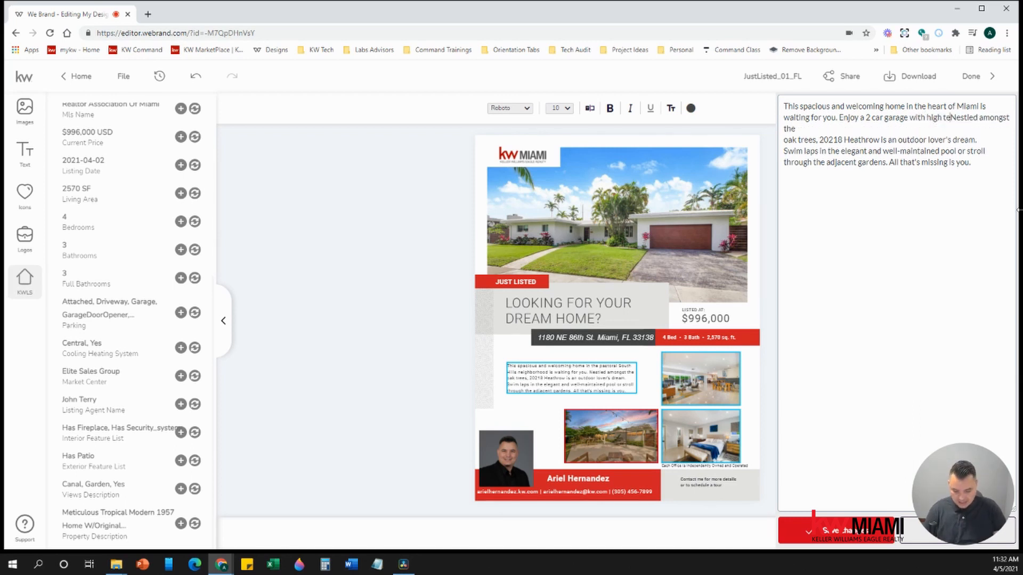
pyautogui.write(' security sys')
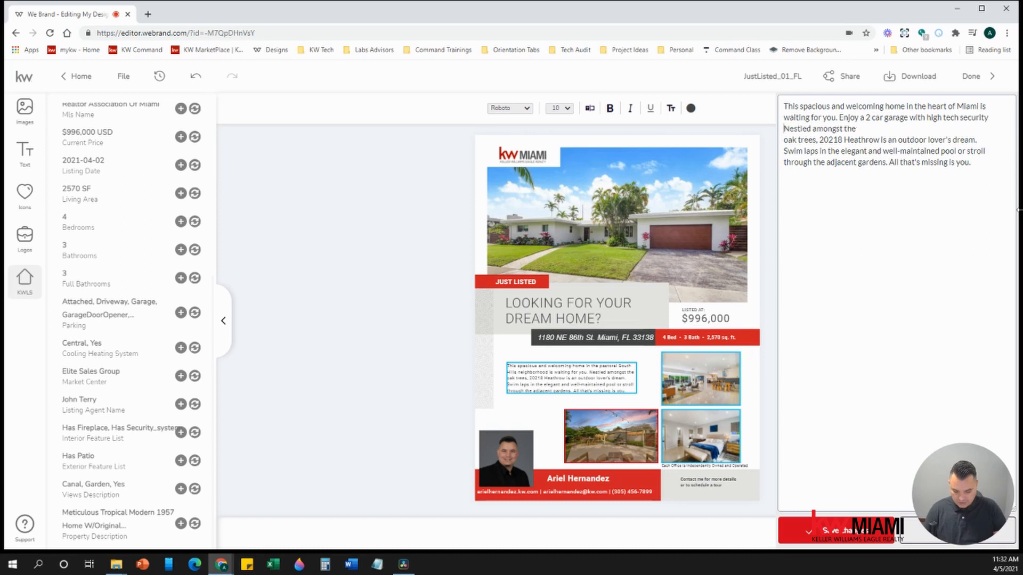
pyautogui.write('tem all over the')
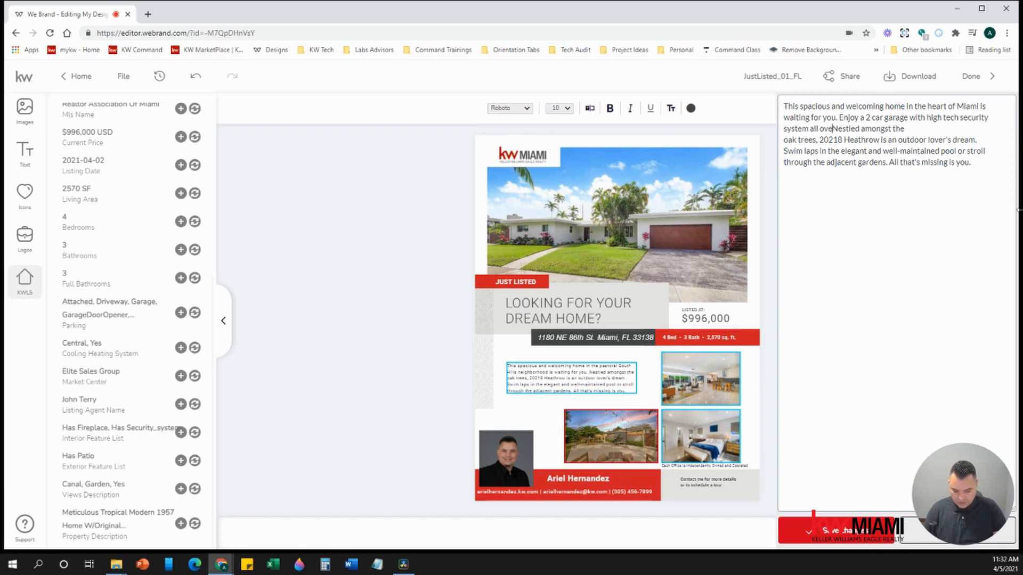
pyautogui.write(' house.')
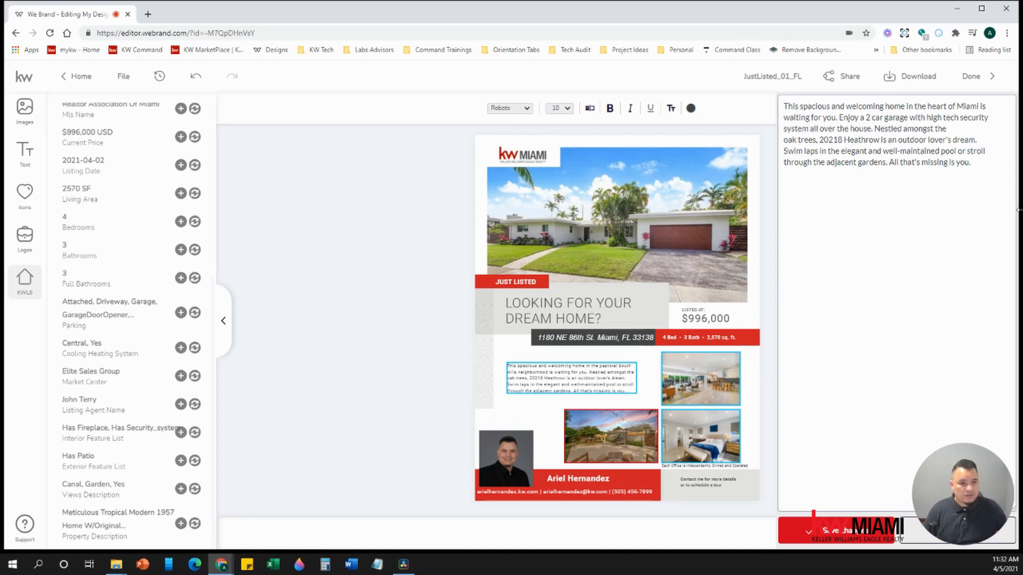
# - Replace the oak trees and pool sentences with fireplace, garden and water view sentences, then save
pyautogui.hotkey('shift', 'Down')
pyautogui.hotkey('shift', 'Down')
pyautogui.hotkey('shift', 'Down')
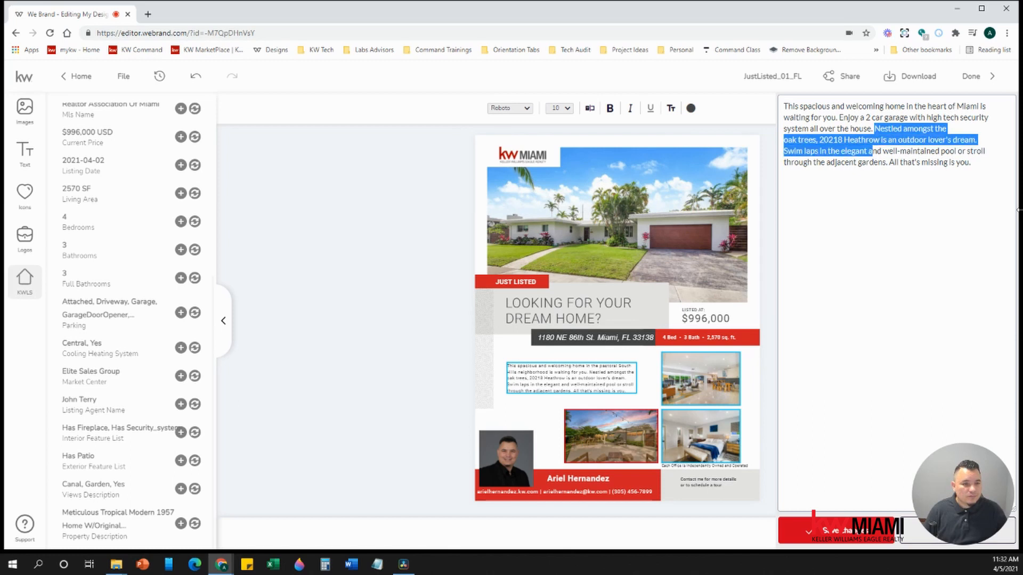
pyautogui.press('BackSpace')
pyautogui.press('Delete')
pyautogui.press('Delete')
pyautogui.press('Delete')
pyautogui.press('Delete')
pyautogui.press('Delete')
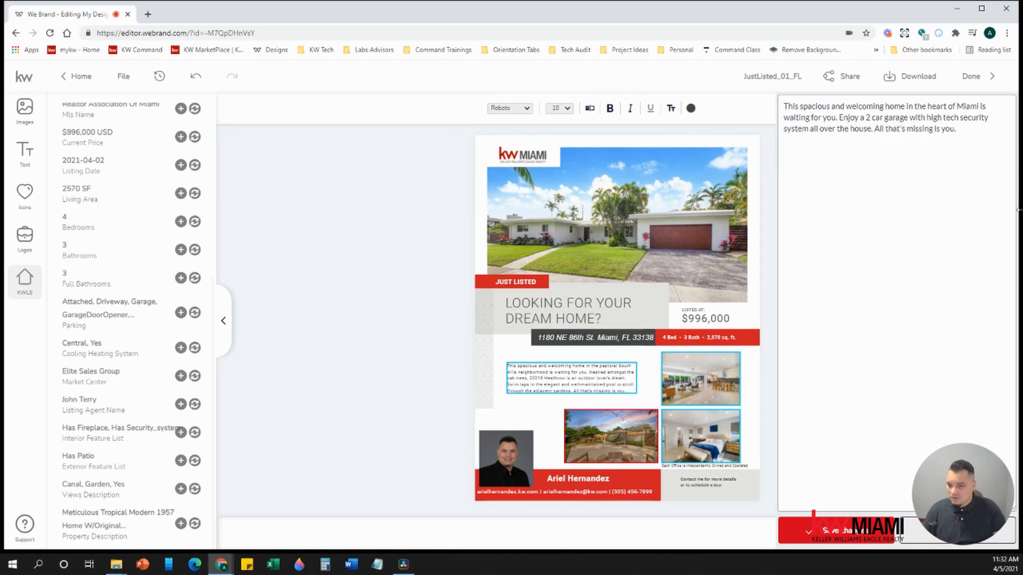
pyautogui.write('Enjoy')
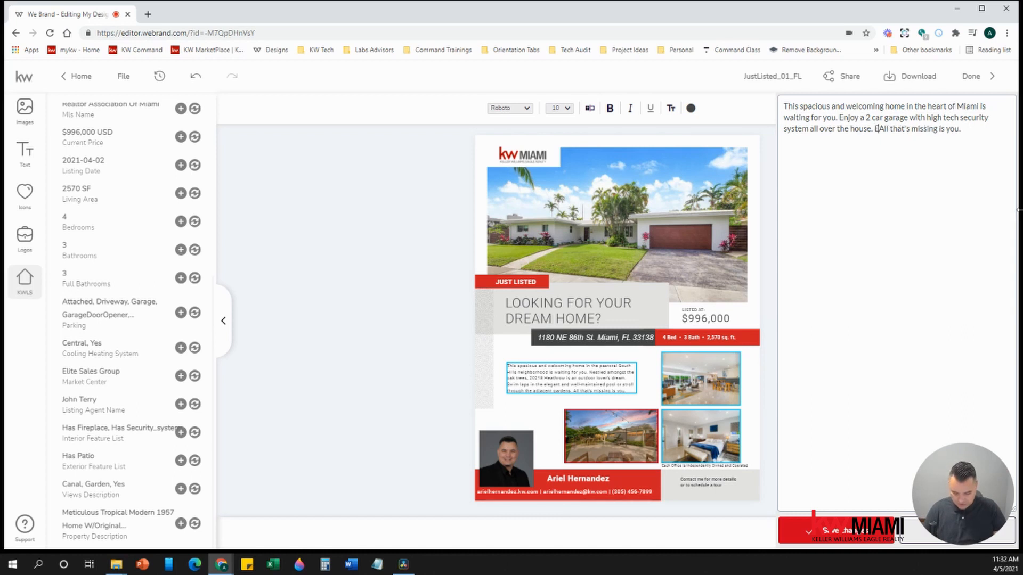
pyautogui.press('BackSpace')
pyautogui.press('BackSpace')
pyautogui.press('BackSpace')
pyautogui.press('BackSpace')
pyautogui.press('BackSpace')
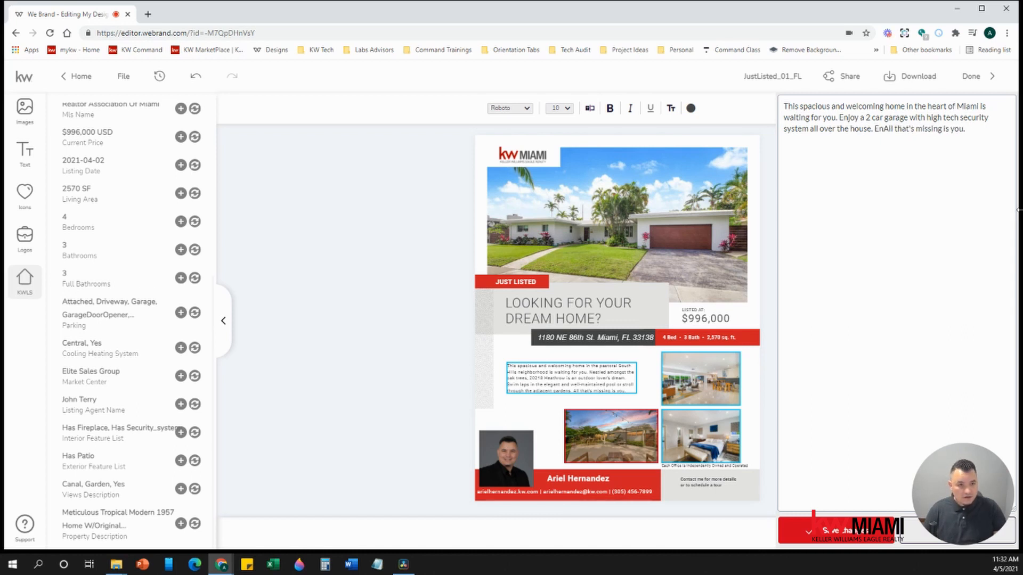
pyautogui.write('Warm yourslef')
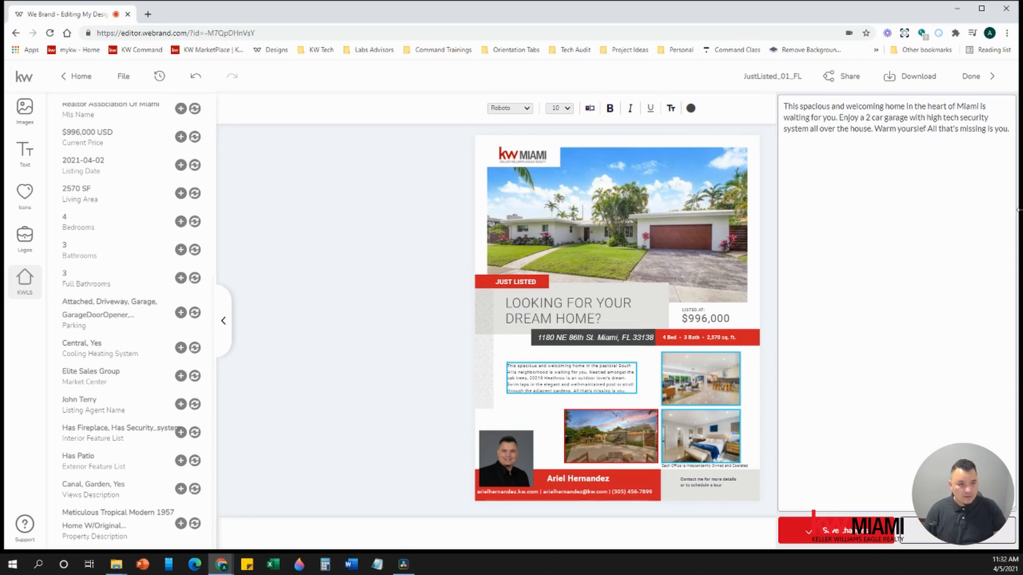
pyautogui.press('BackSpace')
pyautogui.press('BackSpace')
pyautogui.press('BackSpace')
pyautogui.press('BackSpace')
pyautogui.press('BackSpace')
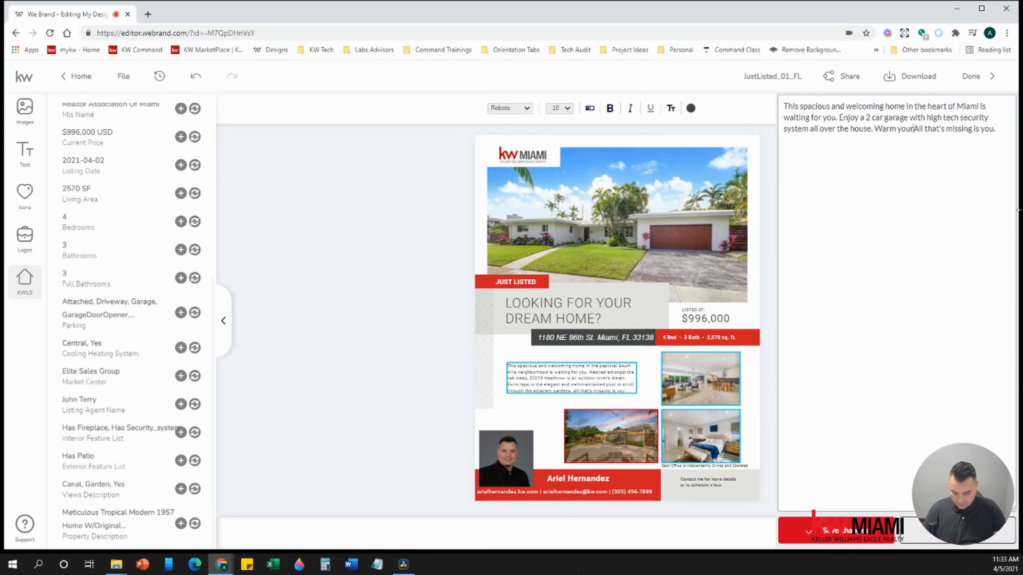
pyautogui.press('BackSpace')
pyautogui.press('BackSpace')
pyautogui.press('BackSpace')
pyautogui.press('BackSpace')
pyautogui.press('BackSpace')
pyautogui.press('BackSpace')
pyautogui.press('BackSpace')
pyautogui.press('BackSpace')
pyautogui.press('BackSpace')
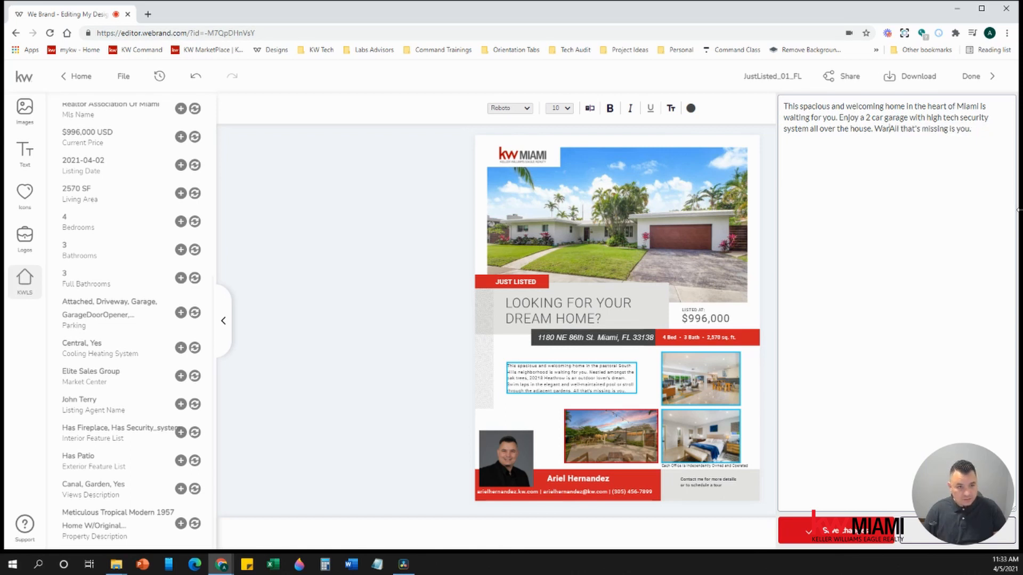
pyautogui.write('Keep warm on')
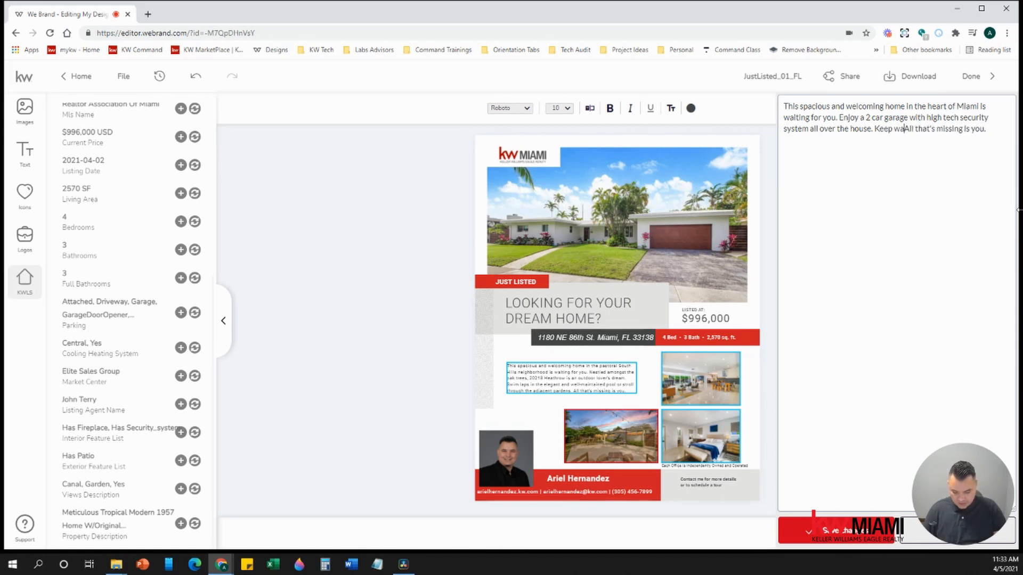
pyautogui.write(' cold night')
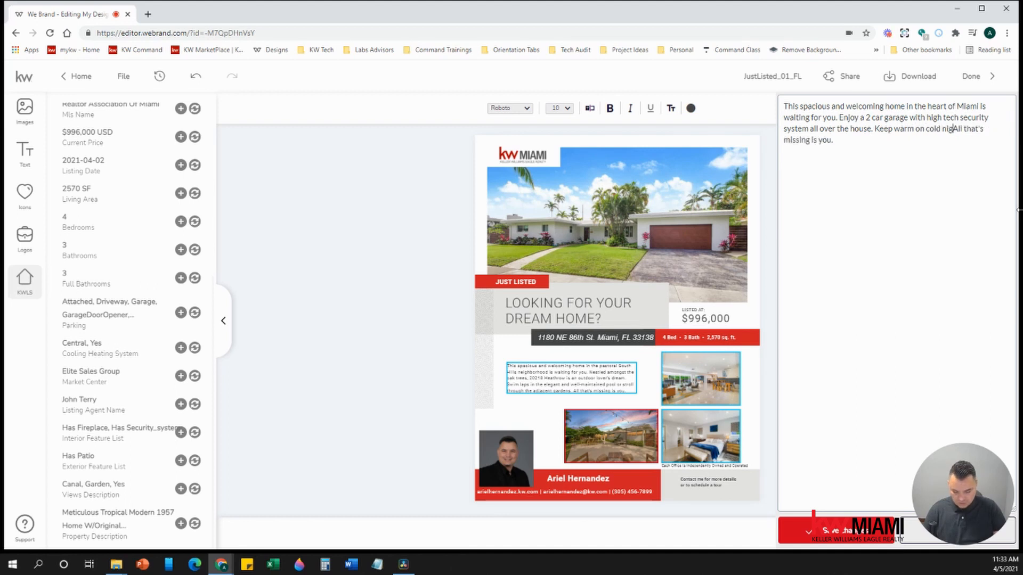
pyautogui.write('s with')
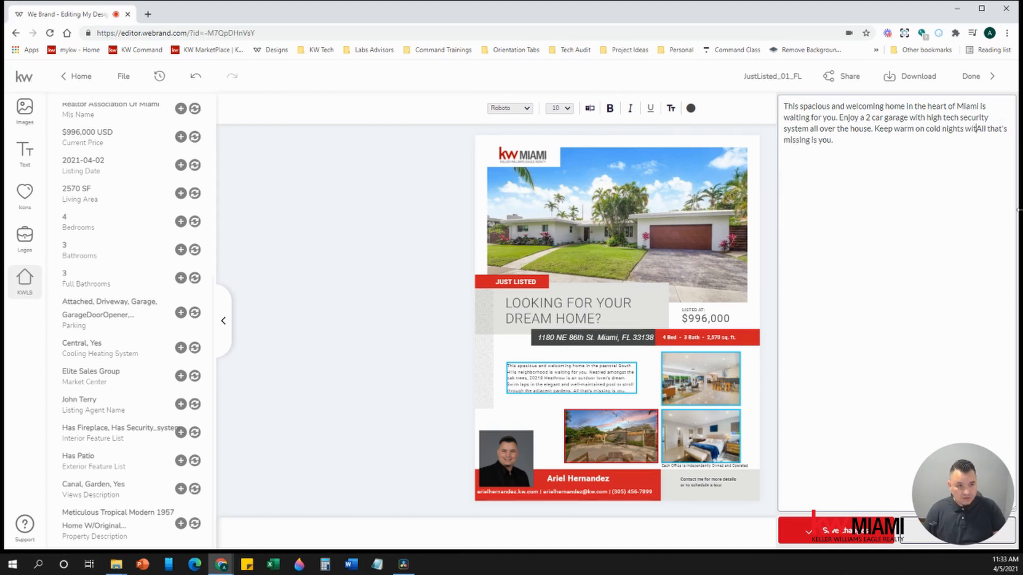
pyautogui.write(' your own ')
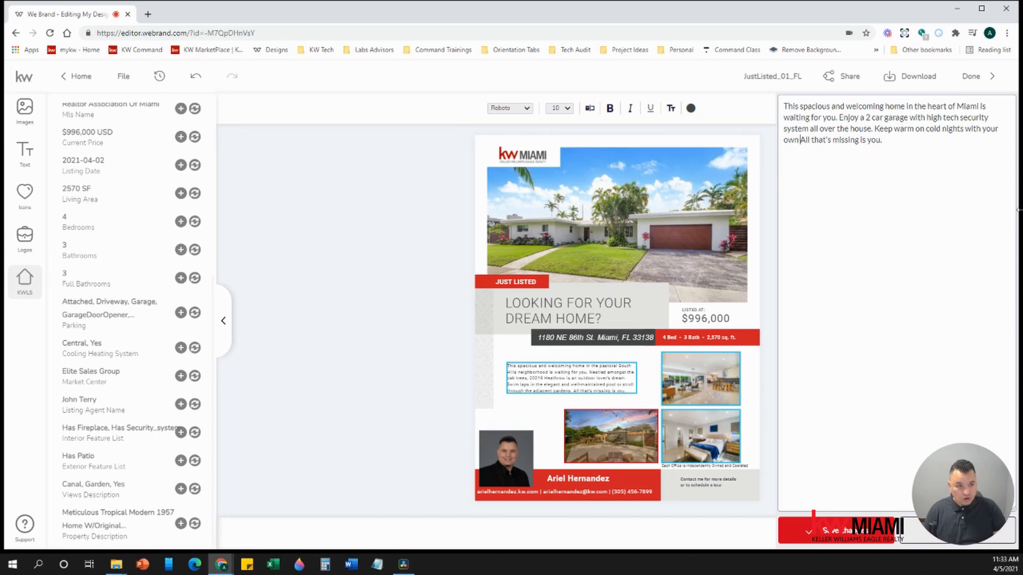
pyautogui.write('Fire Place.')
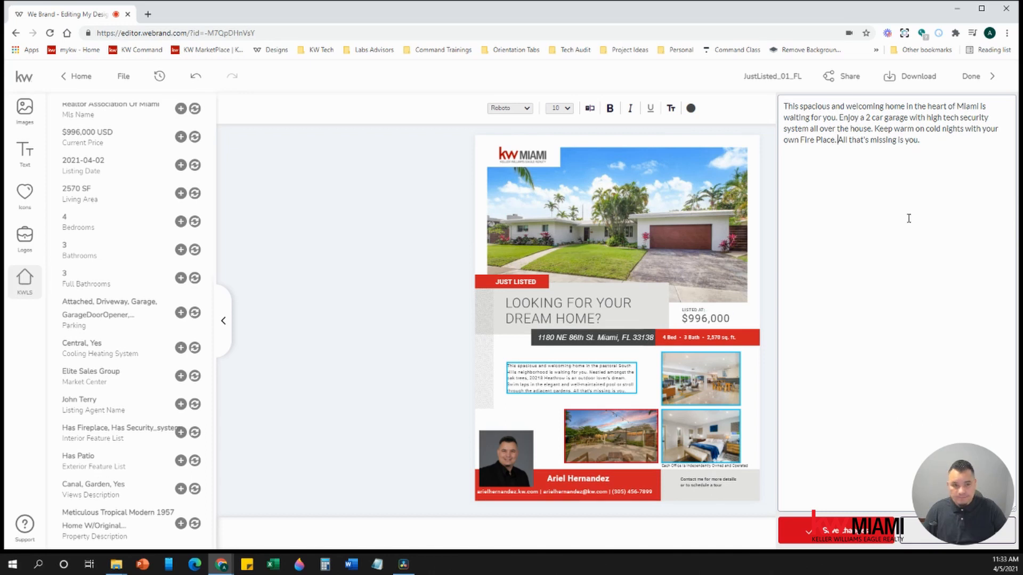
pyautogui.press('BackSpace')
pyautogui.press('BackSpace')
pyautogui.press('BackSpace')
pyautogui.press('BackSpace')
pyautogui.press('BackSpace')
pyautogui.press('BackSpace')
pyautogui.press('BackSpace')
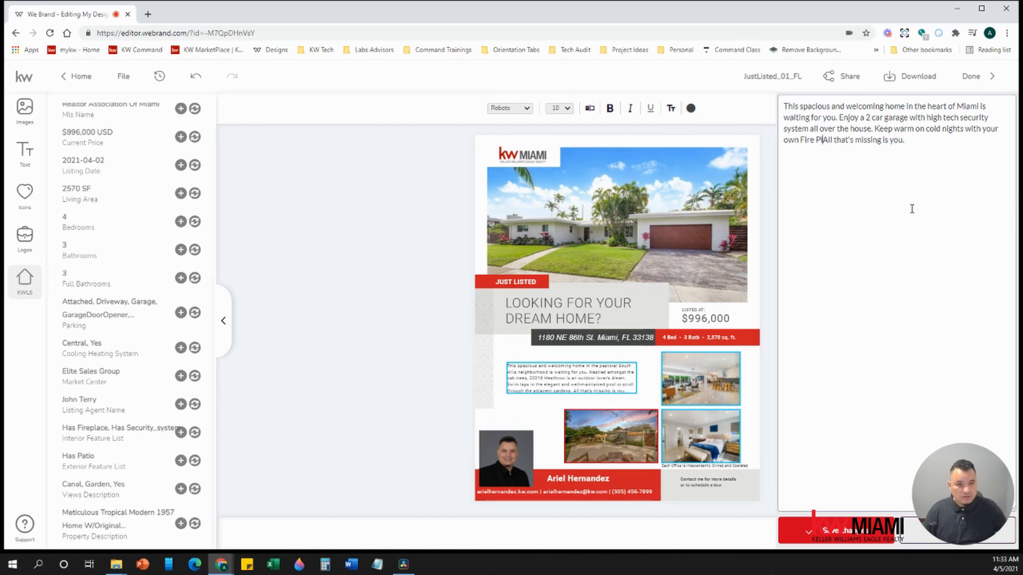
pyautogui.write('place.')
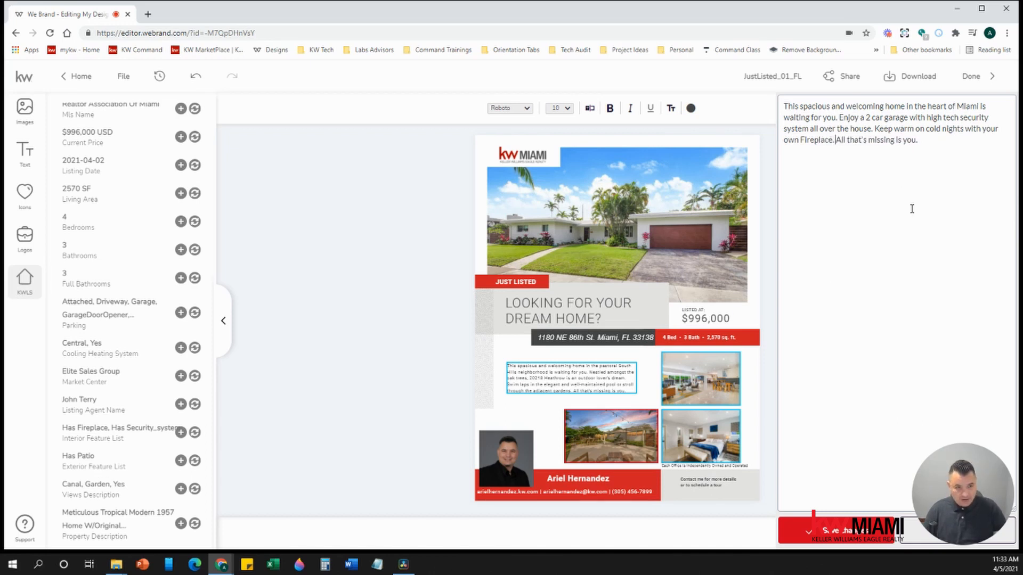
pyautogui.write(' Enjoy peace')
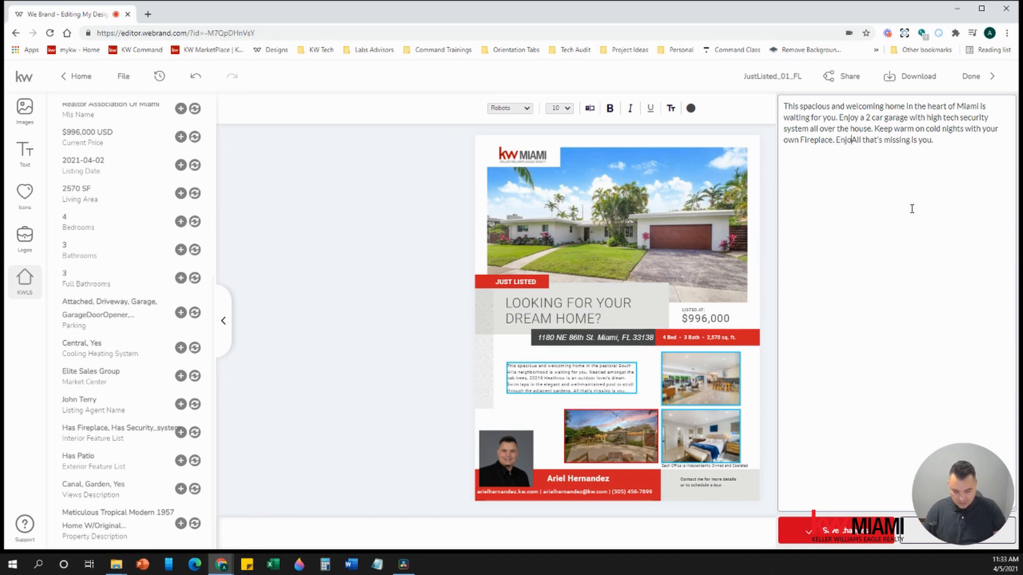
pyautogui.write(' and quite')
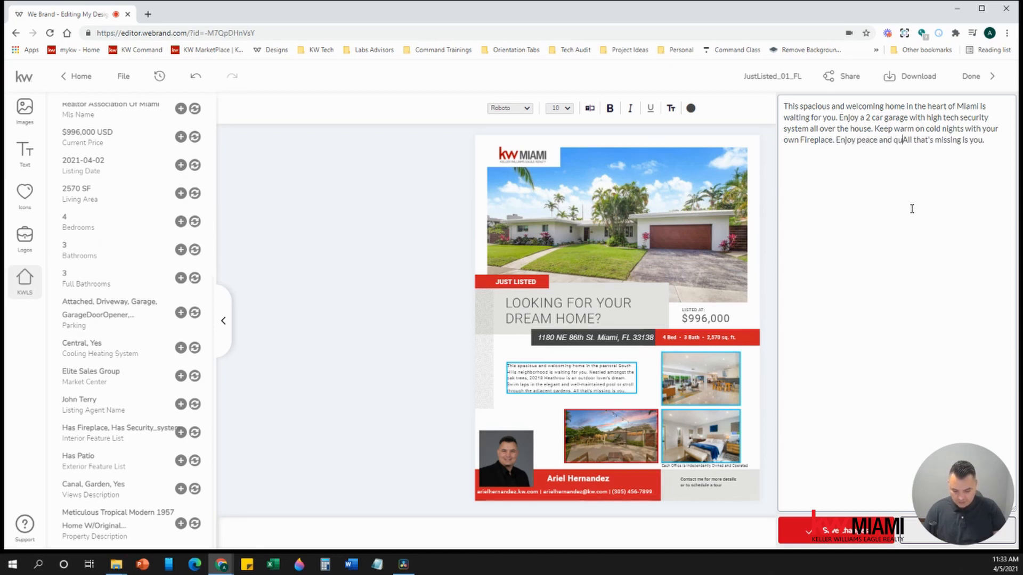
pyautogui.write(' with your')
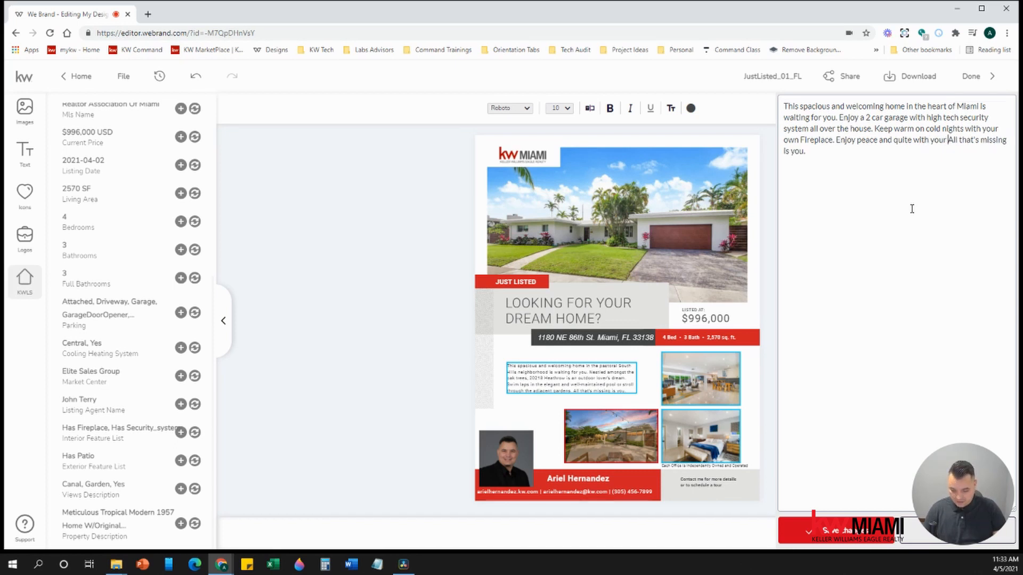
pyautogui.write(' v')
pyautogui.press('BackSpace')
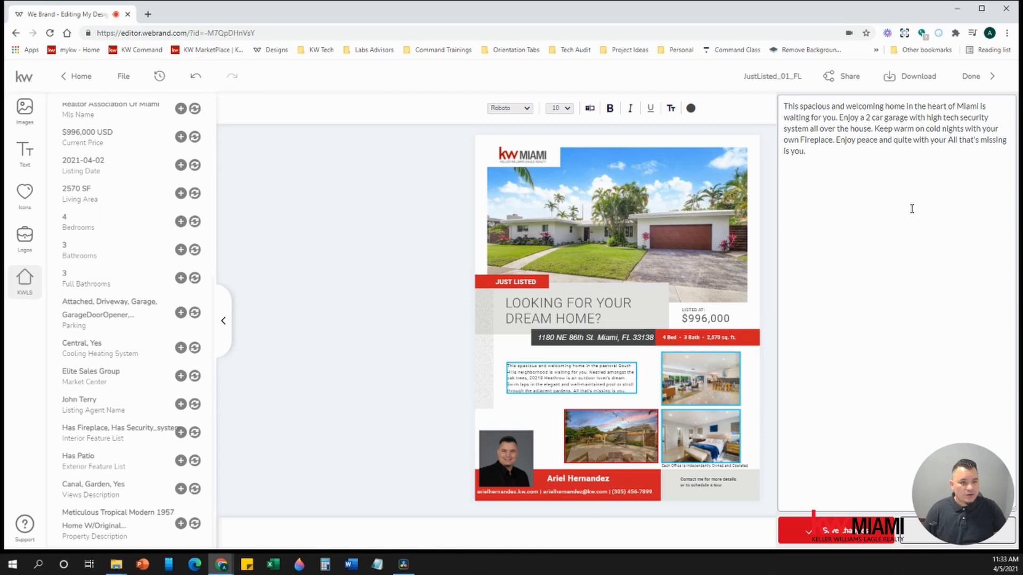
pyautogui.press('BackSpace')
pyautogui.press('BackSpace')
pyautogui.press('BackSpace')
pyautogui.press('BackSpace')
pyautogui.press('BackSpace')
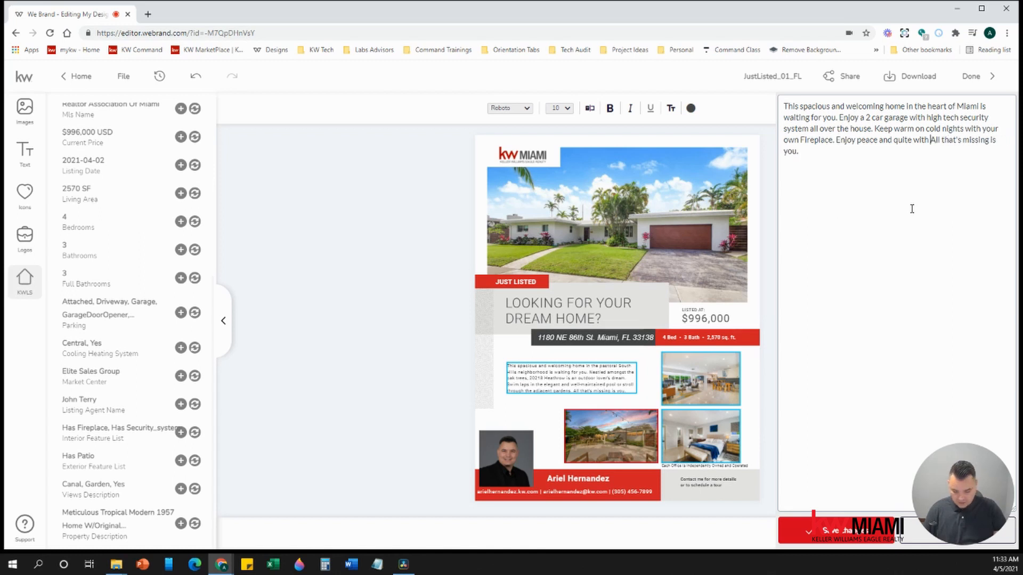
pyautogui.write('a Garden and ')
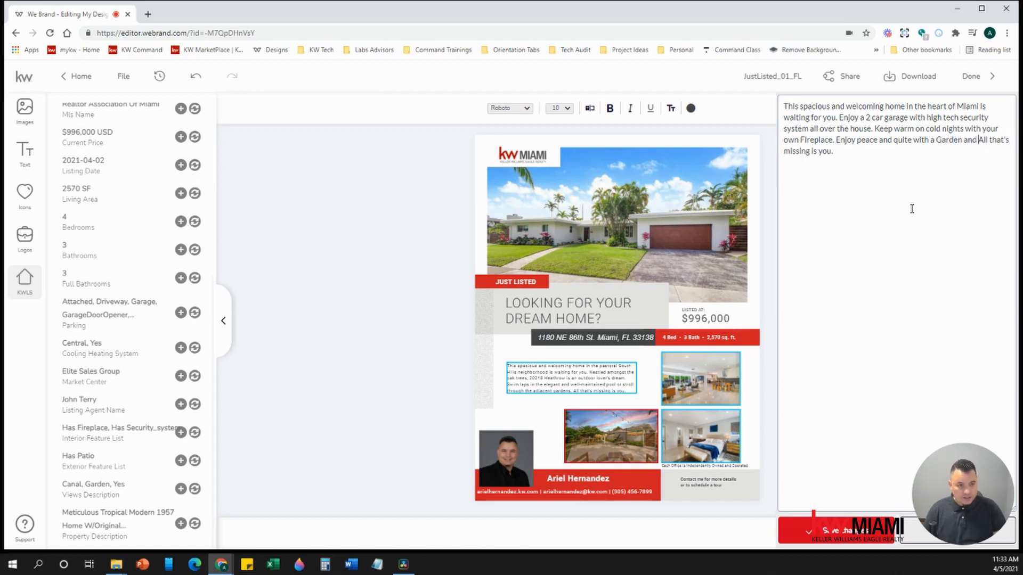
pyautogui.write('Can')
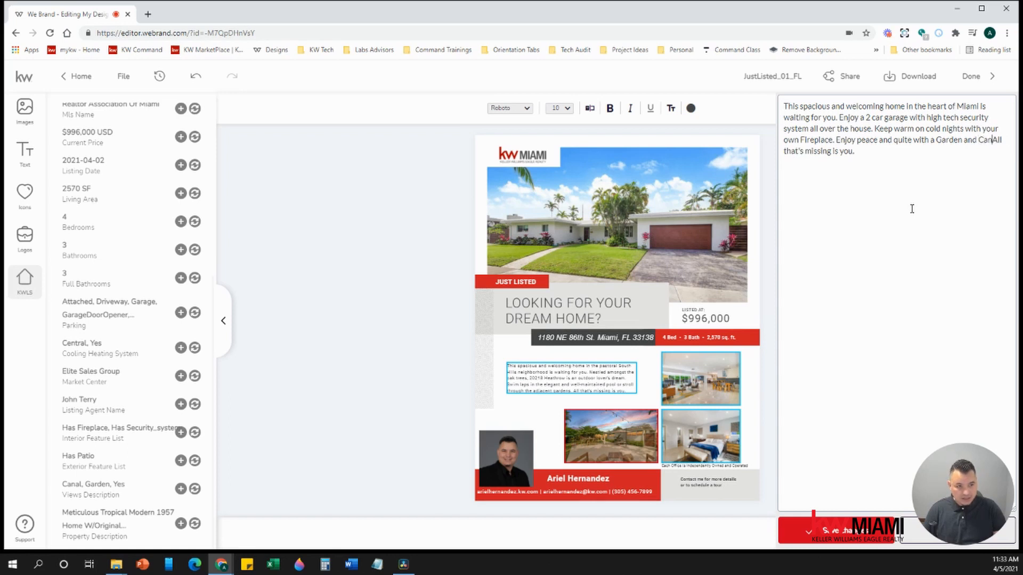
pyautogui.write('al.')
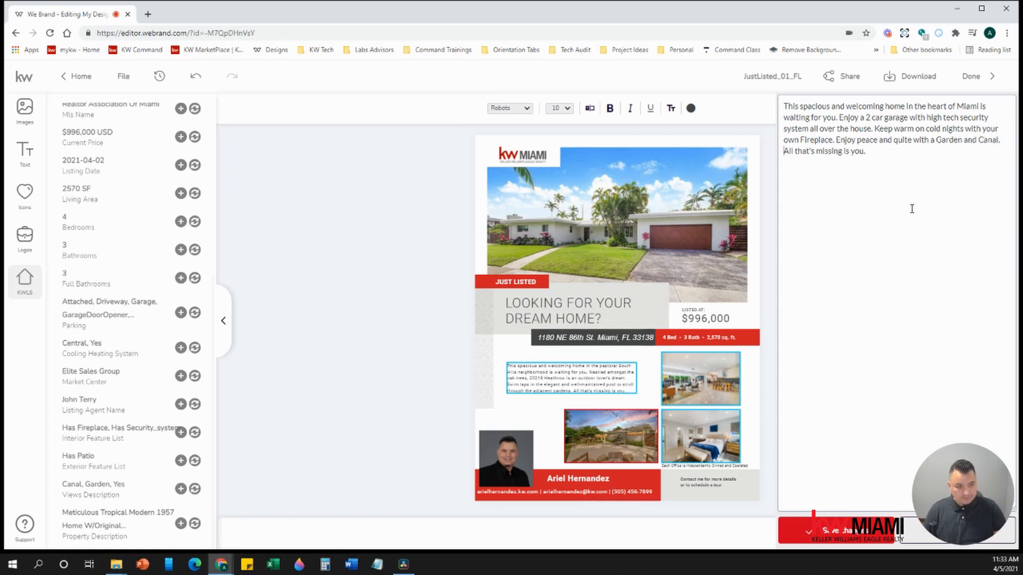
pyautogui.press('BackSpace')
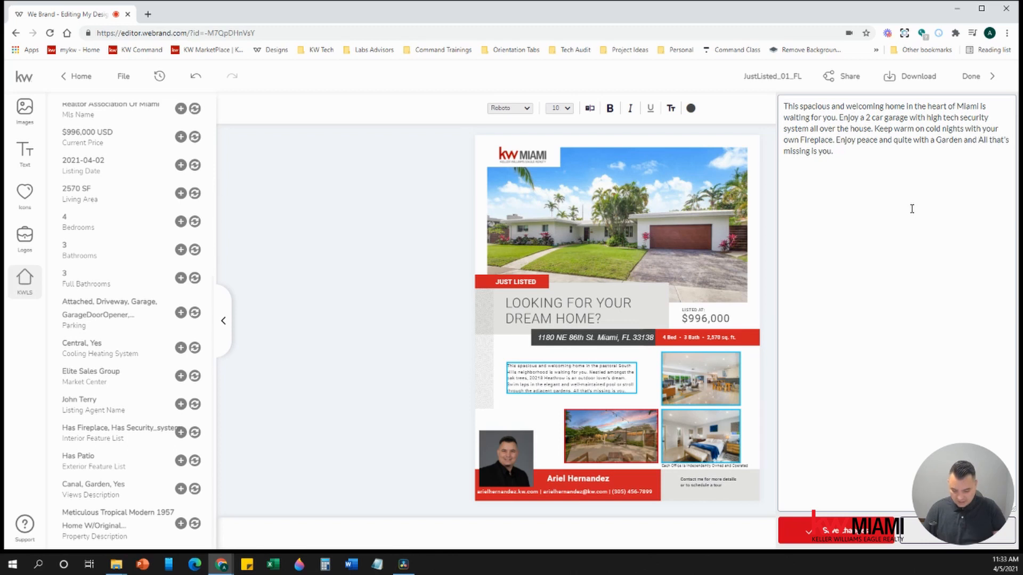
pyautogui.write('Water view.')
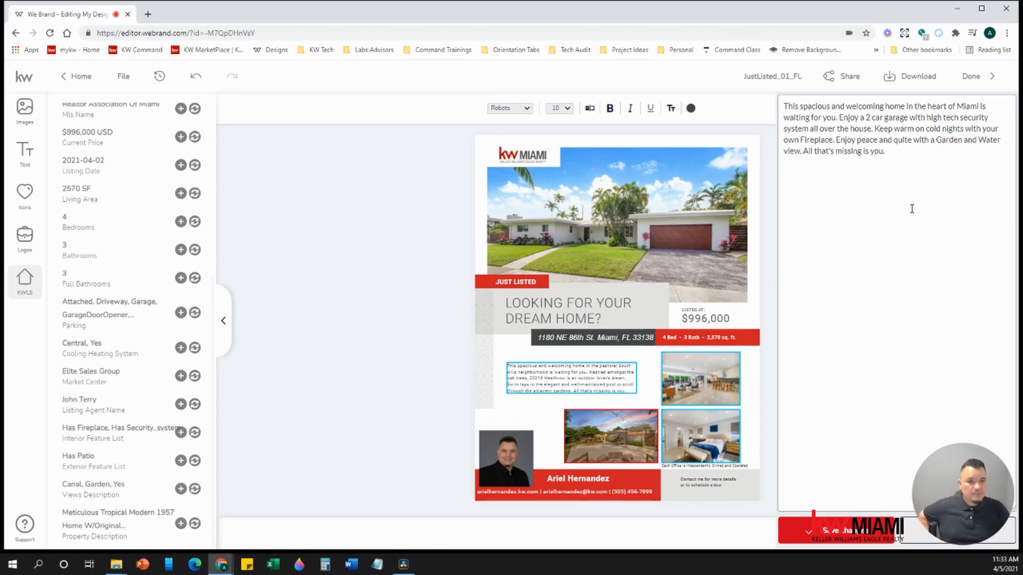
pyautogui.click(833, 530)
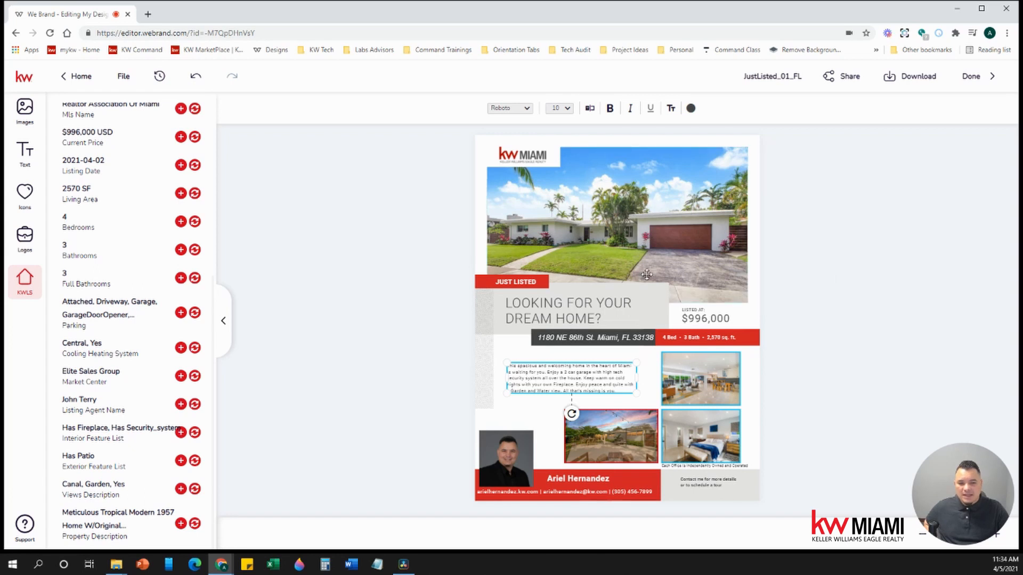
pyautogui.click(751, 341)
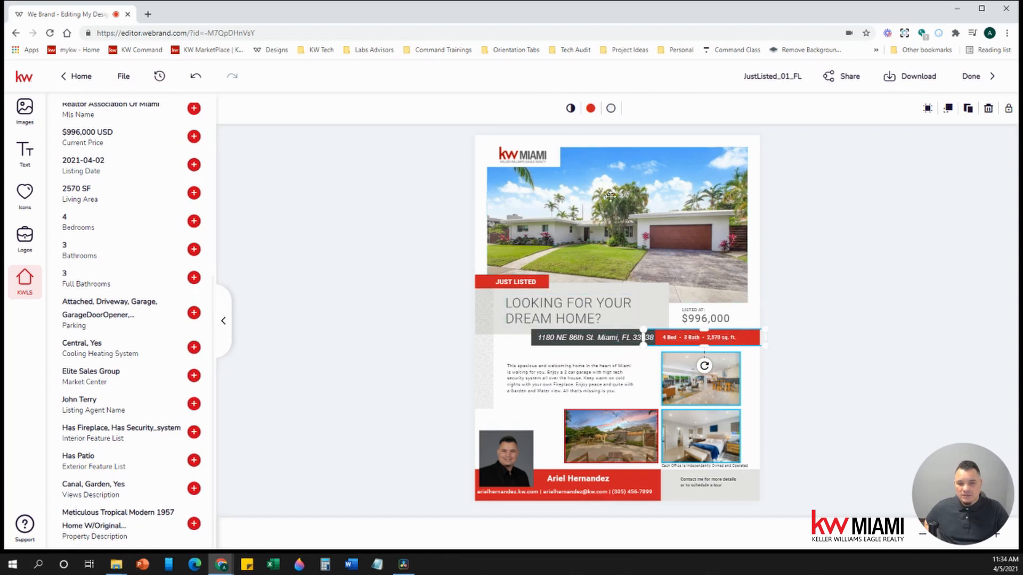
pyautogui.click(590, 108)
pyautogui.click(625, 210)
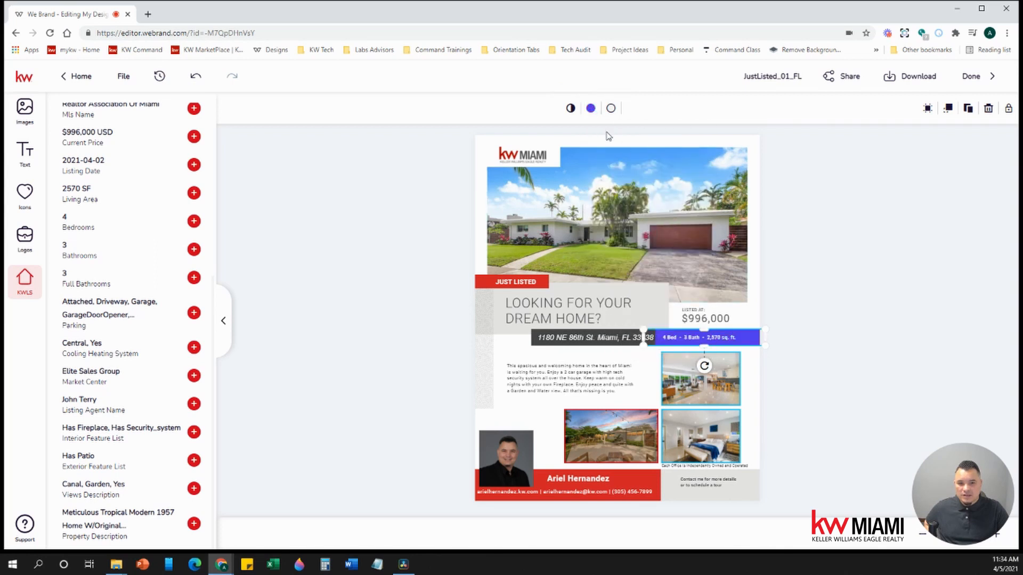
pyautogui.click(590, 108)
pyautogui.click(603, 188)
pyautogui.click(840, 276)
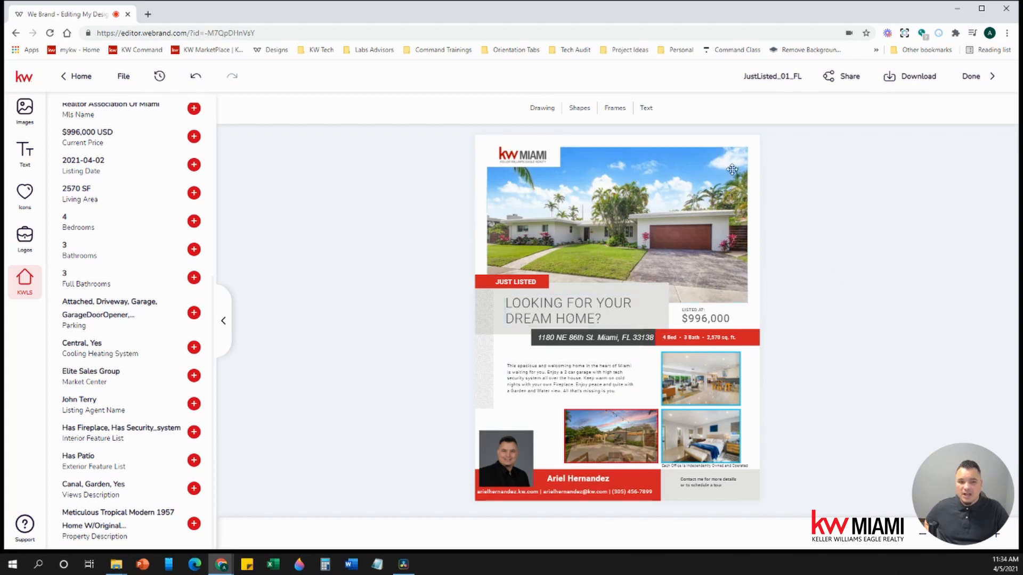
pyautogui.moveTo(744, 77); pyautogui.dragTo(820, 74)
# - Replace the design name's _01_FL ending with the property address and review the PDF, PNG and JPEG download options
pyautogui.click(776, 77)
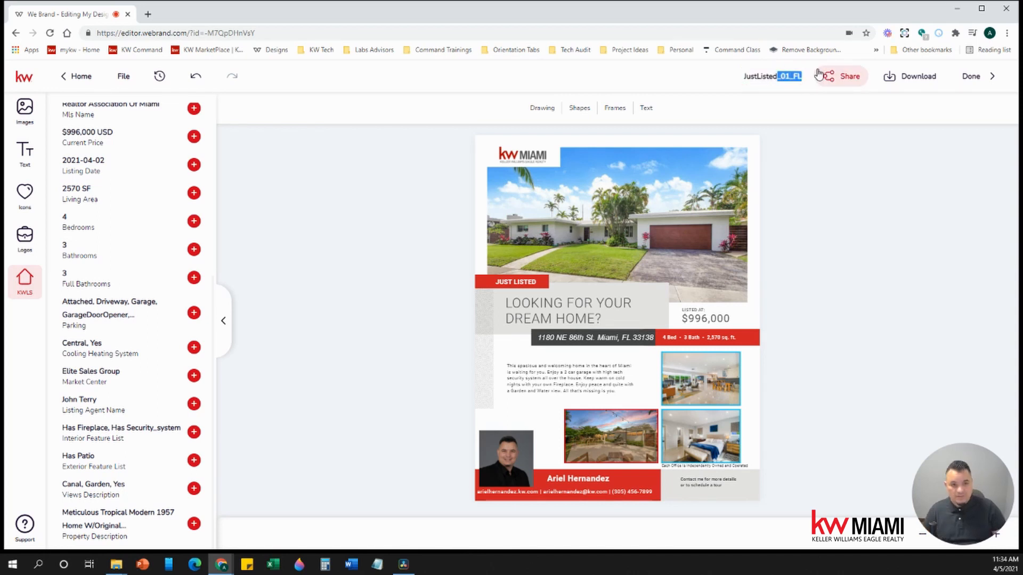
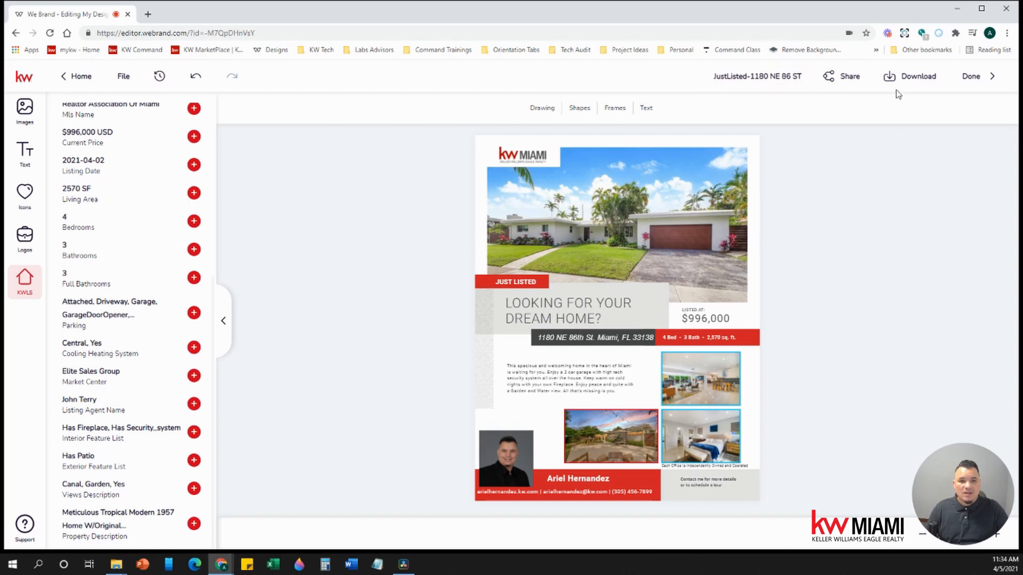
pyautogui.click(909, 79)
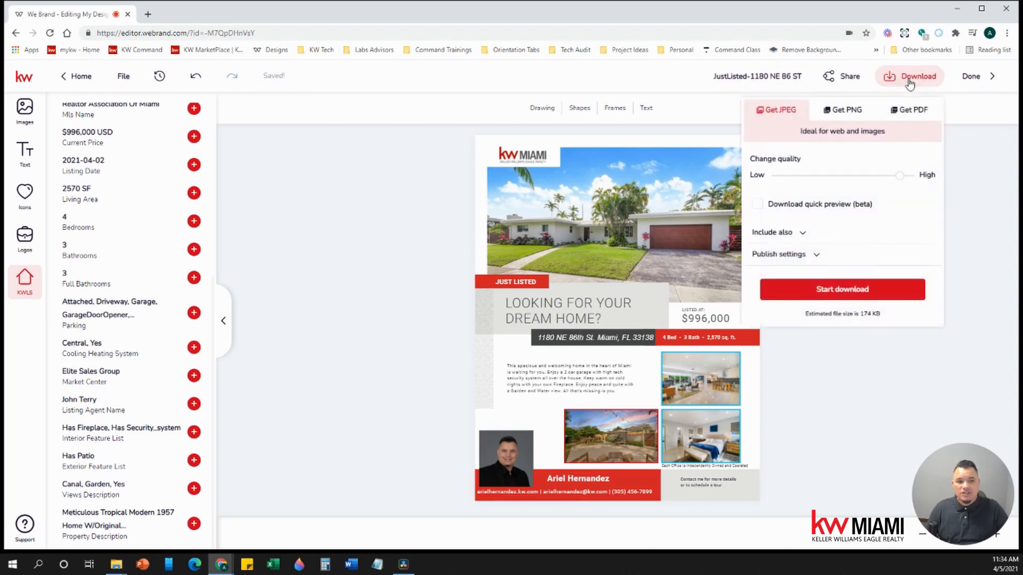
pyautogui.click(909, 110)
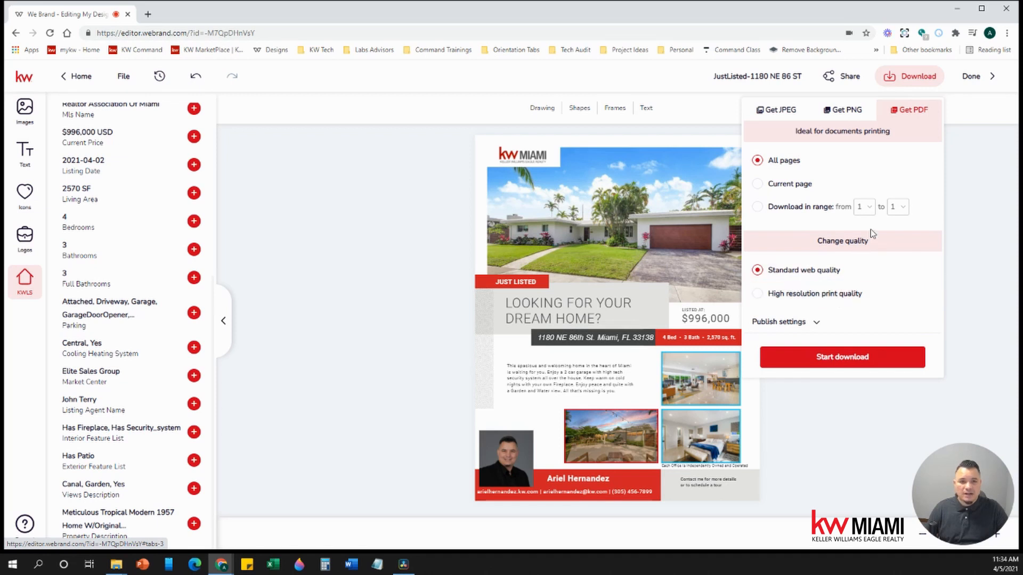
pyautogui.click(844, 114)
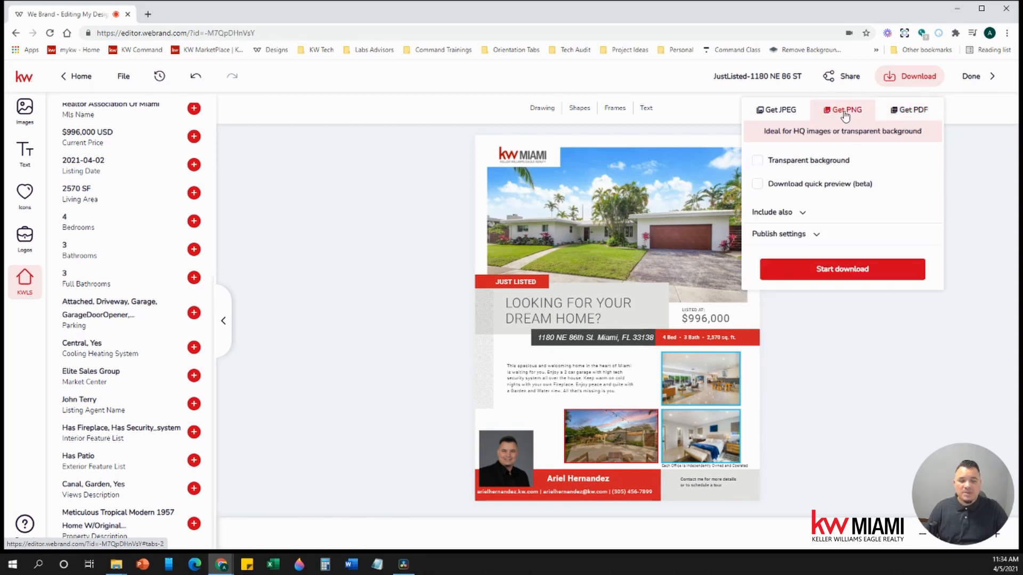
pyautogui.click(784, 113)
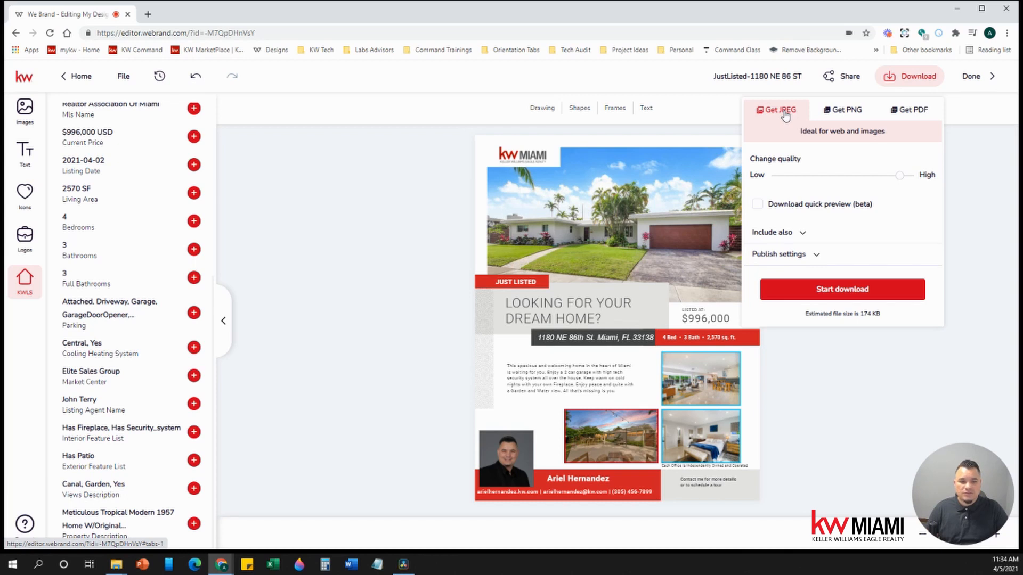
pyautogui.click(833, 371)
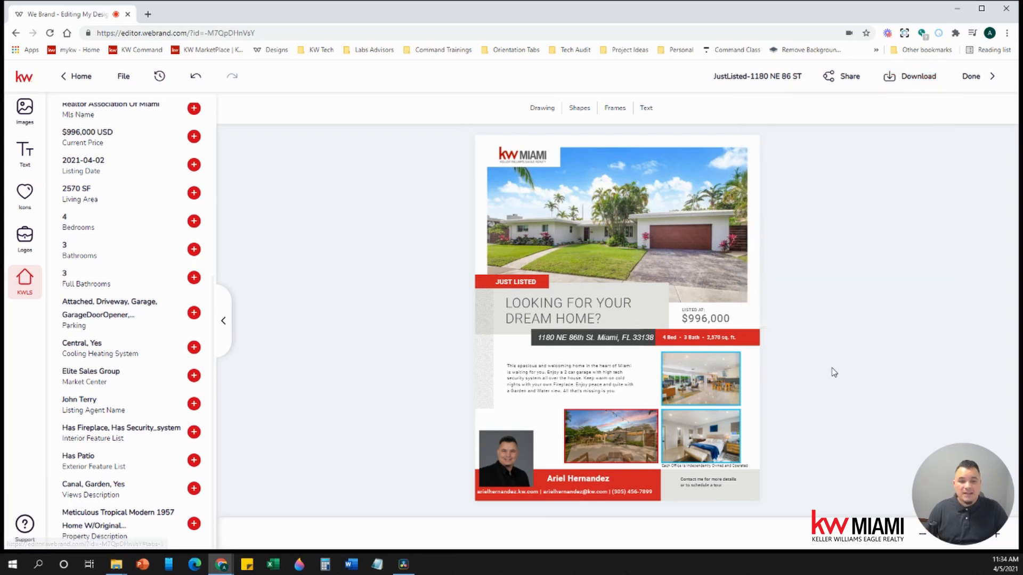